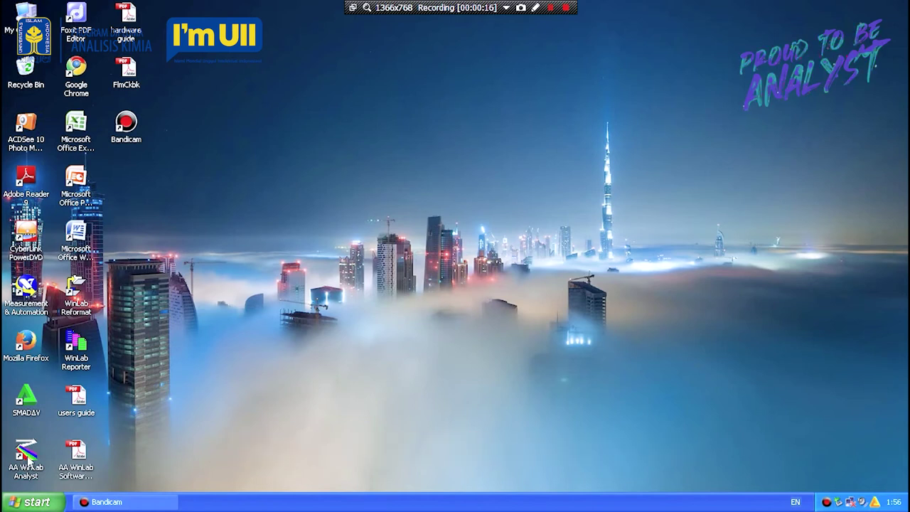
Start AA WinLab Analyst, maximize its window and open the custom-designed flame workspace AUTO.FLM
double_click(29, 462)
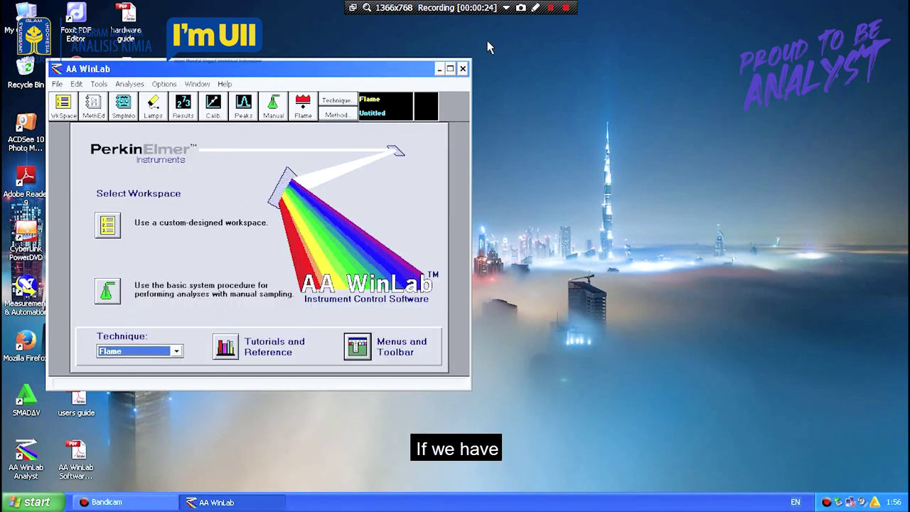
left_click(449, 69)
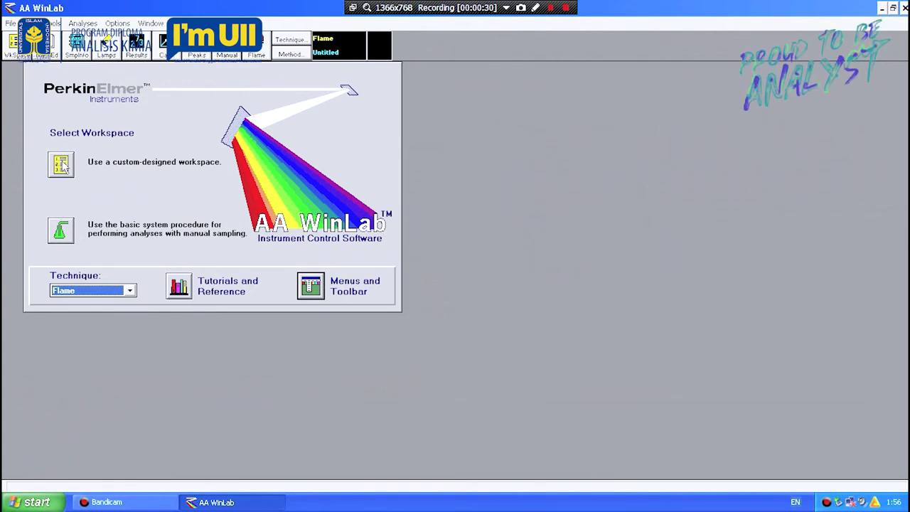
left_click(62, 164)
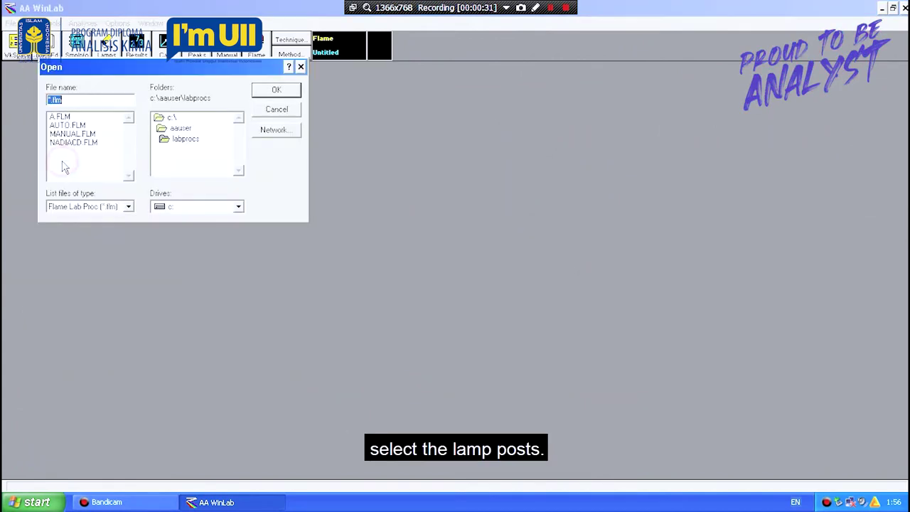
left_click(68, 125)
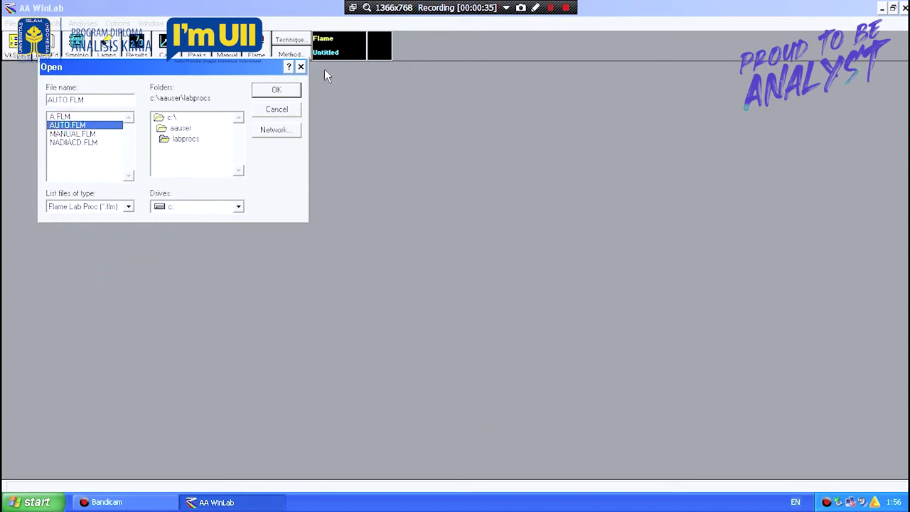
left_click(277, 90)
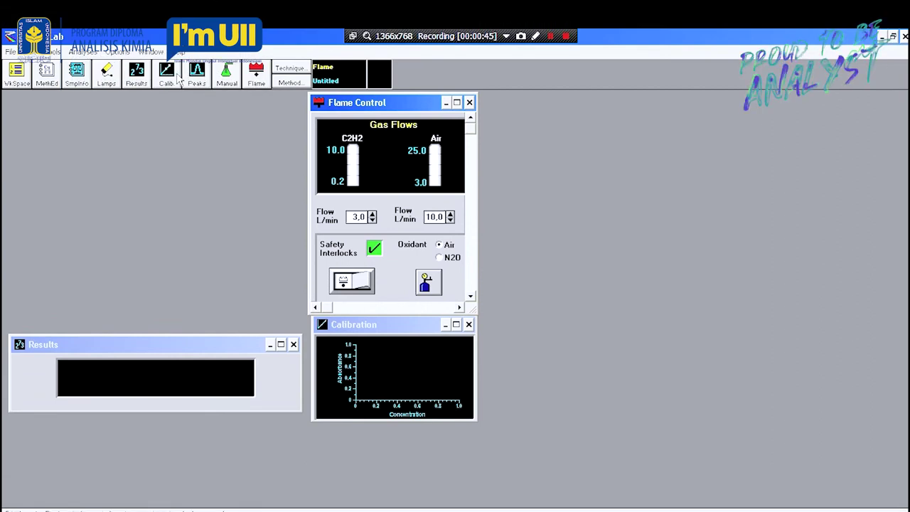
Set up lamp 1 (Cu) in the lamp alignment window and close that window
left_click(107, 79)
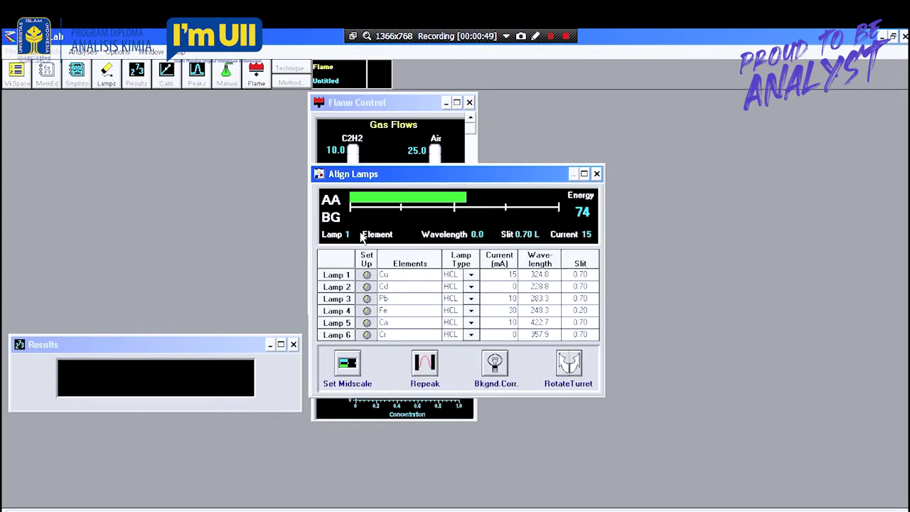
left_click(367, 275)
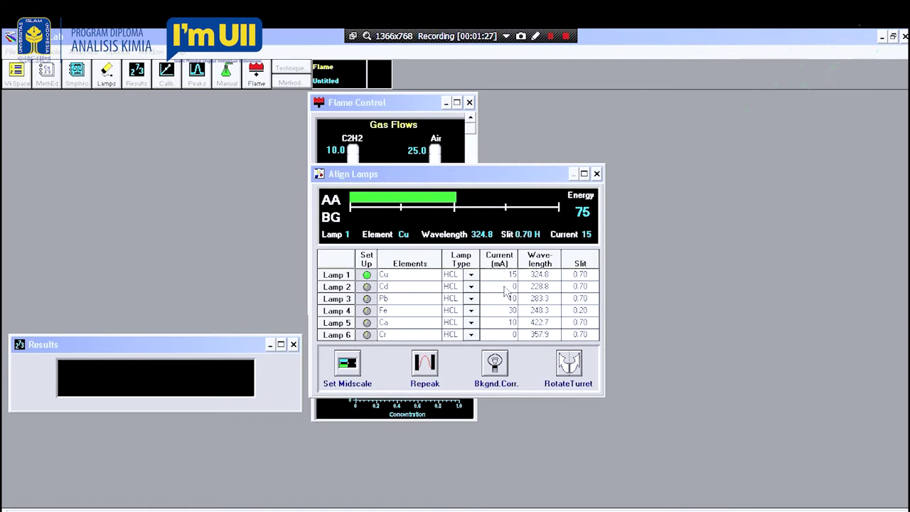
left_click(596, 175)
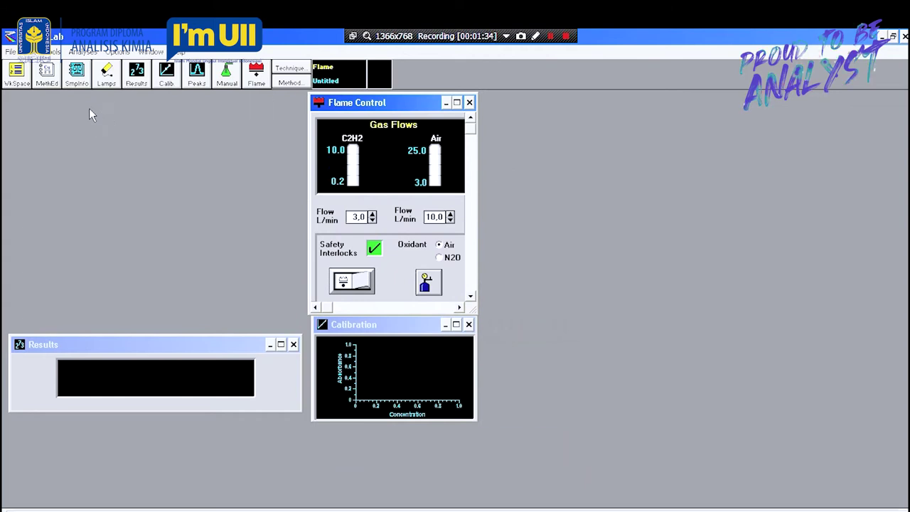
Create a new flame method for element Cu from the recommended values, named "Analisis Cu"
left_click(47, 78)
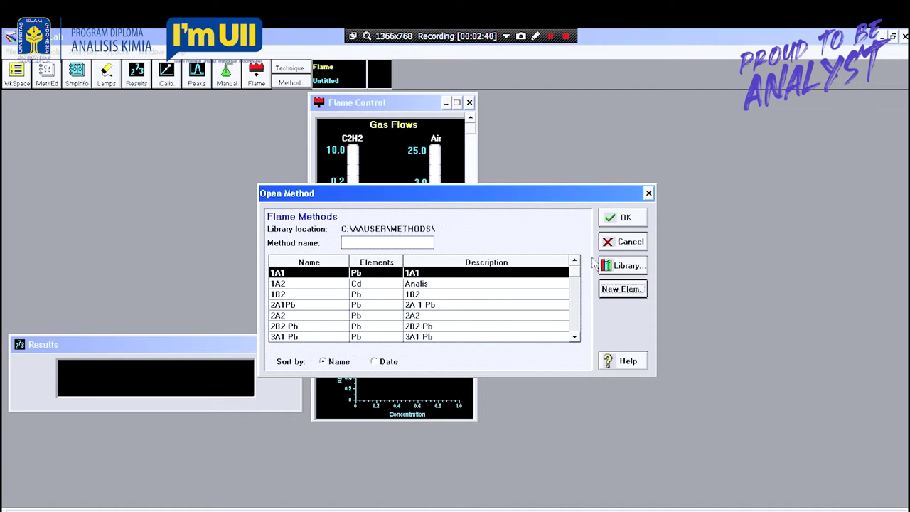
left_click(624, 296)
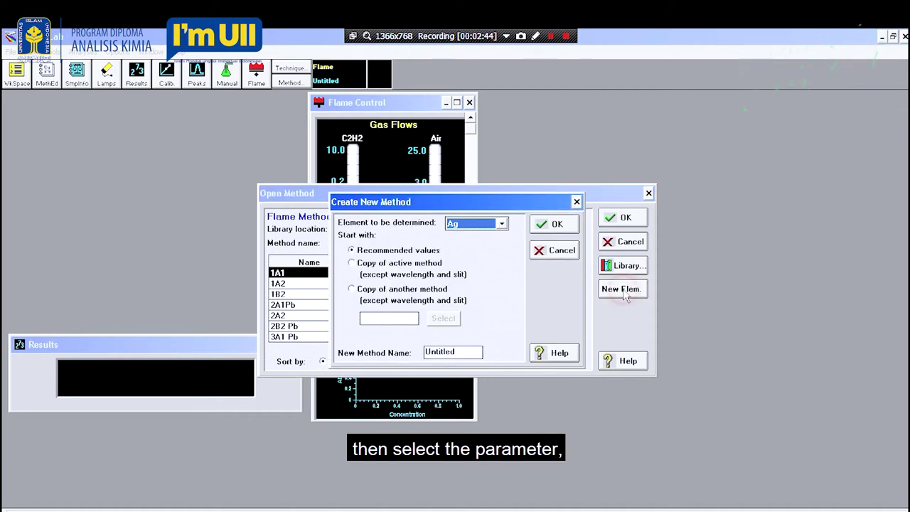
left_click(501, 223)
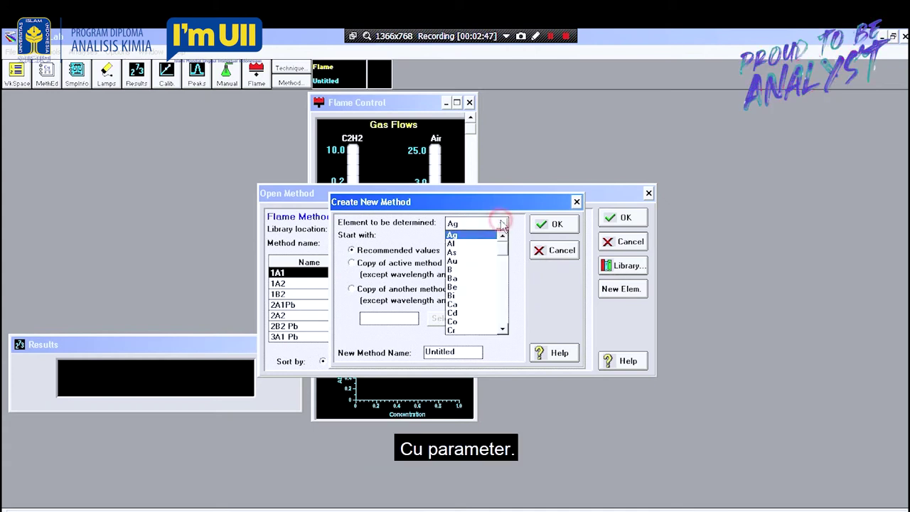
left_click(501, 329)
left_click(458, 323)
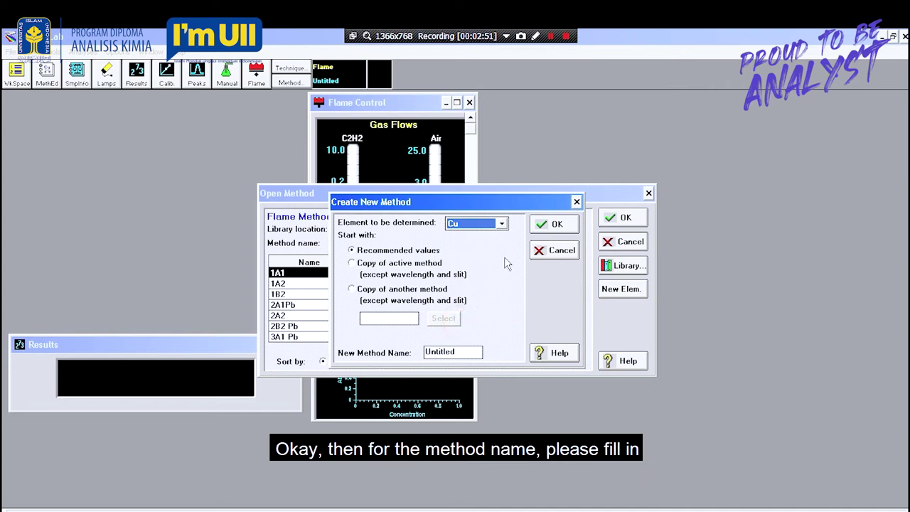
left_click(459, 353)
left_click_drag(463, 352, 425, 352)
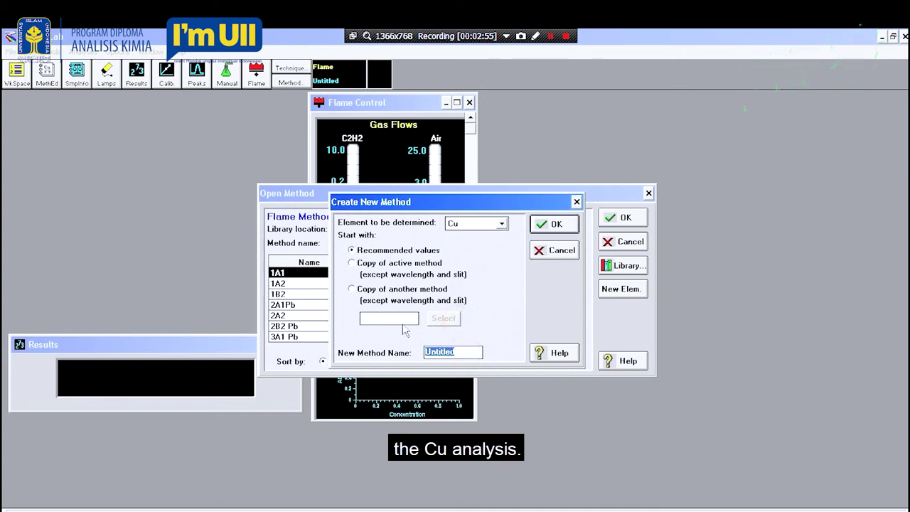
type("Analisis Cu")
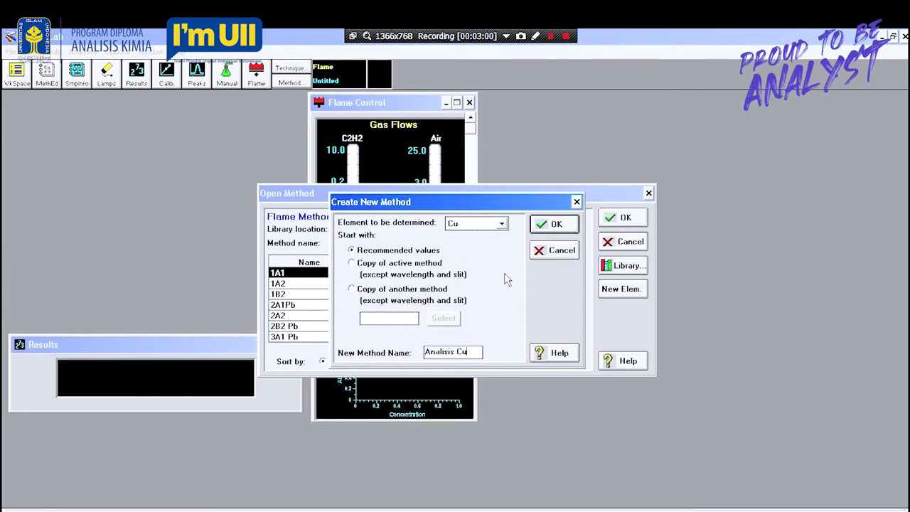
left_click(554, 225)
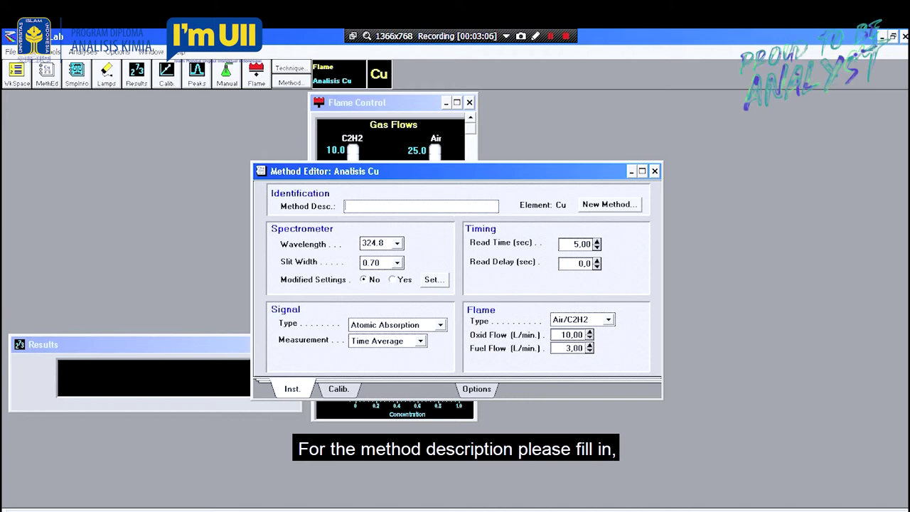
Enter "Pengujian Cu dalam Air" as the method description
type("Pen")
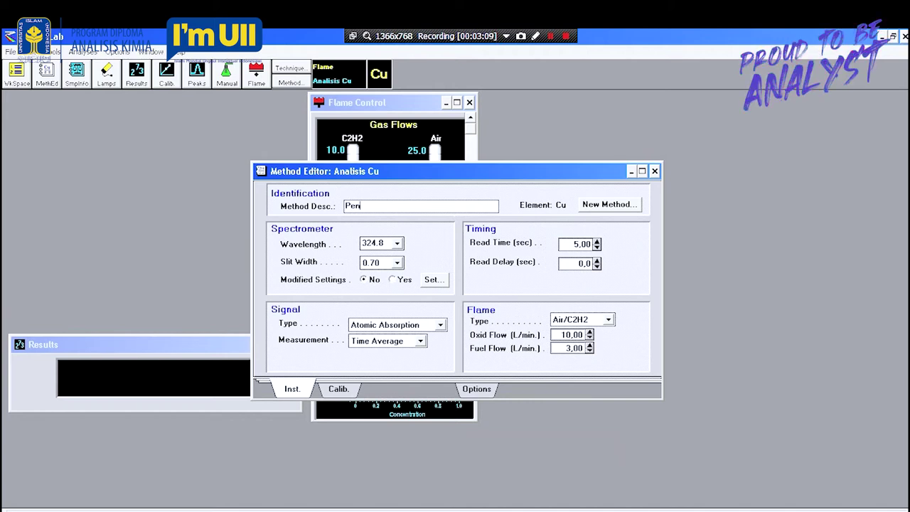
type("gujian A")
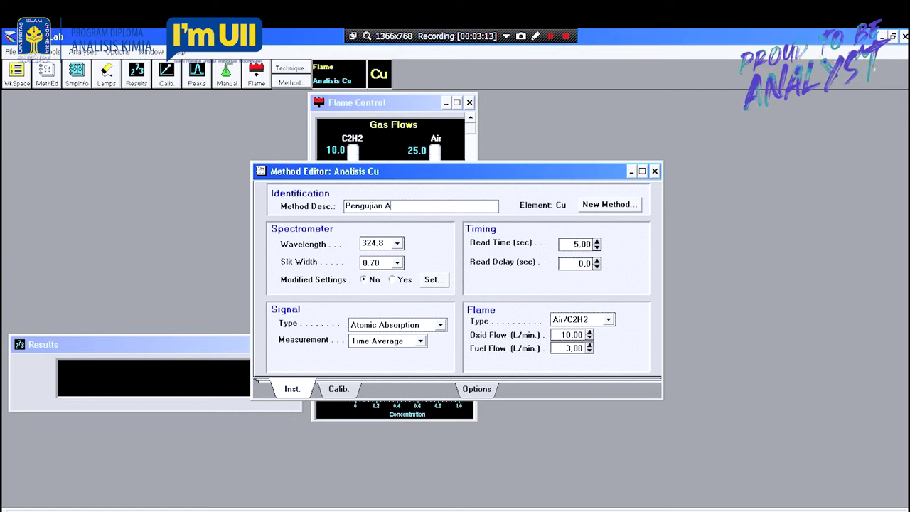
key("BackSpace")
type("Cu dalam Air")
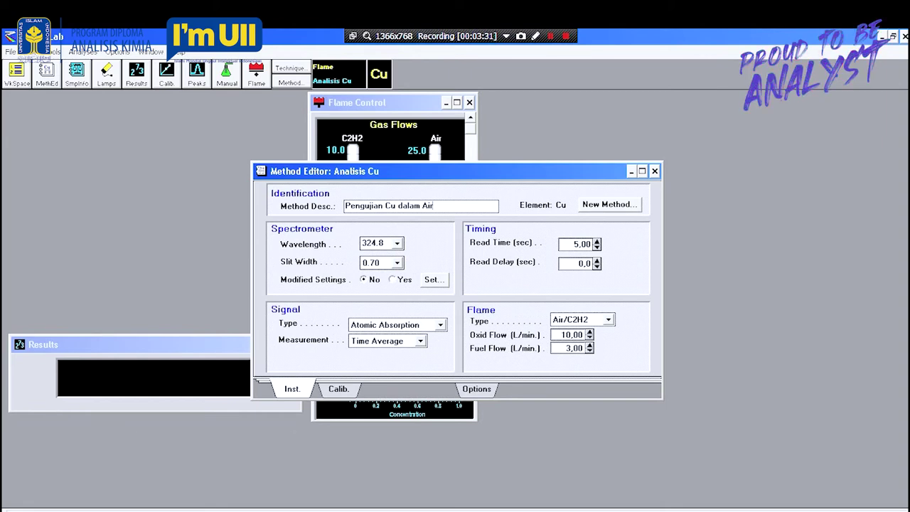
Set the read time to 1.00 sec, the read delay to 1.0 sec and the fuel flow to 2.00 L/min
left_click(597, 240)
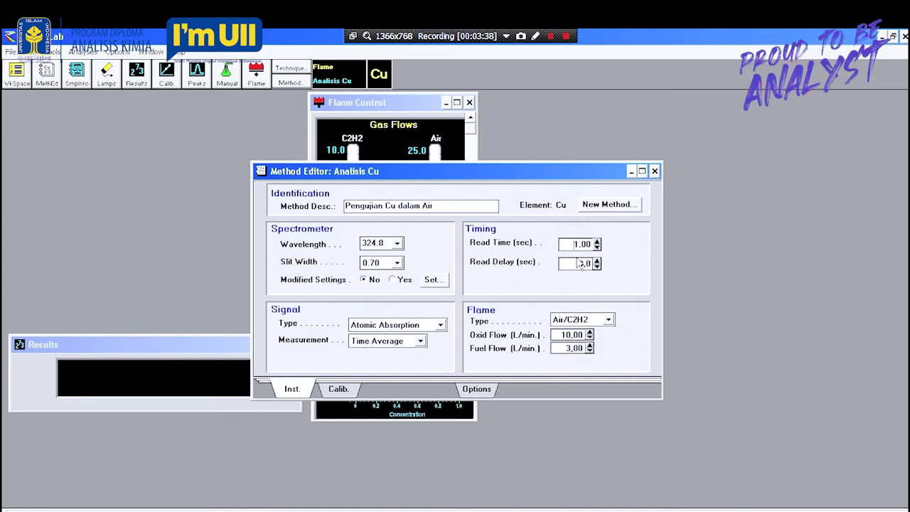
left_click(579, 263)
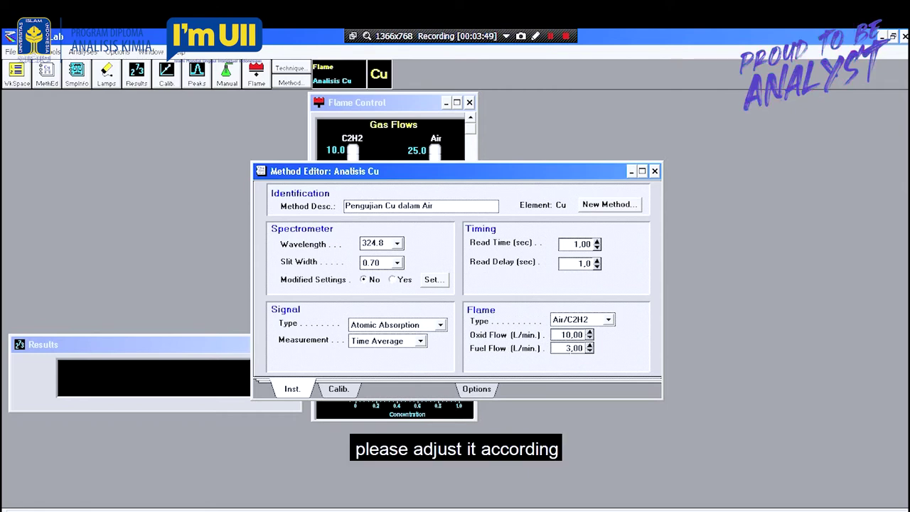
left_click(567, 348)
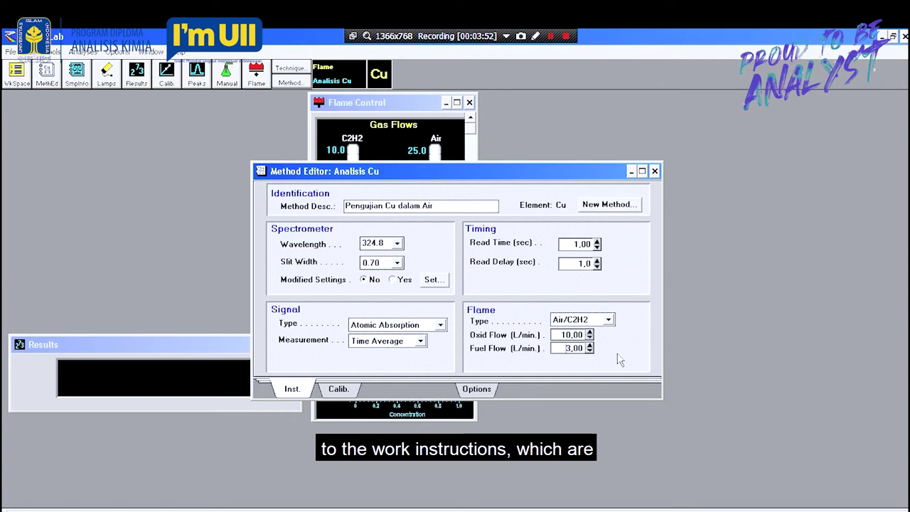
key("BackSpace")
type("0")
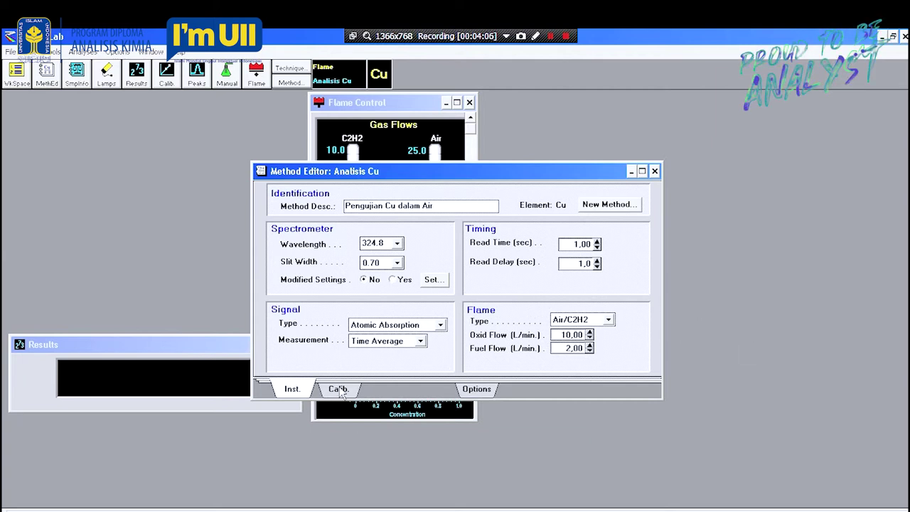
Set the method's calibration equation to Zero Intercept: Linear
left_click(339, 389)
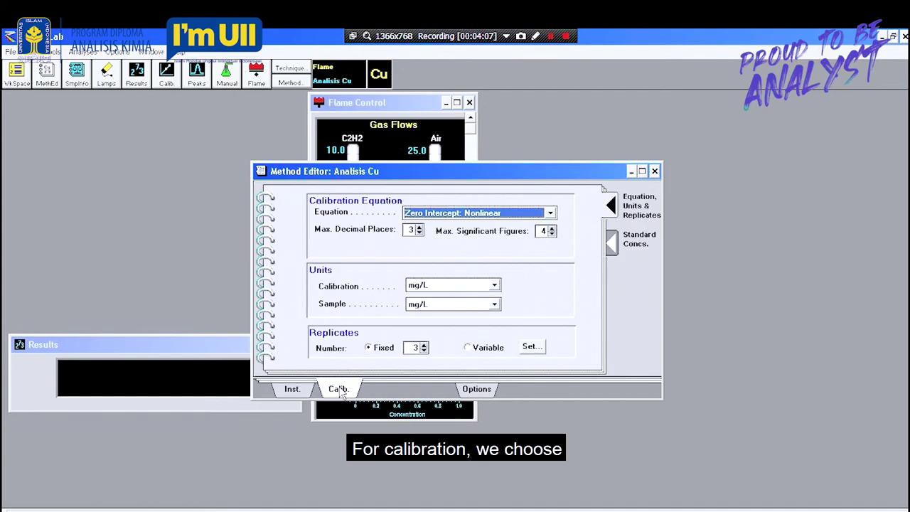
left_click(550, 215)
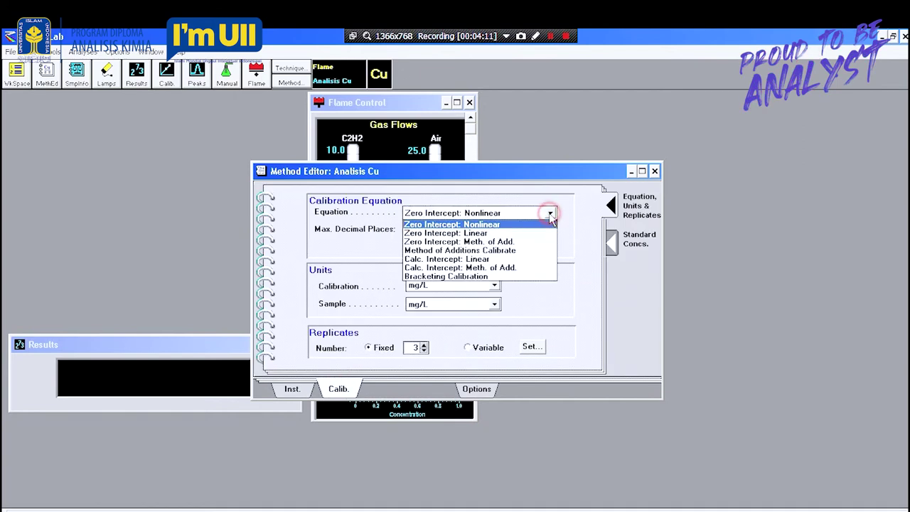
left_click(472, 234)
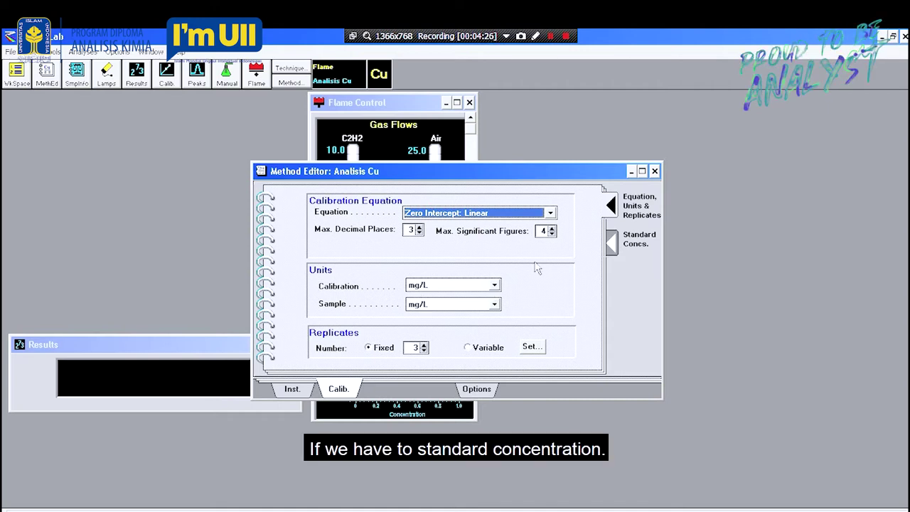
Enter the IDs Std 1, Std 2, Std 3, Std 4 and Std 5 for Standards 1 to 5 in the standard concentrations table
left_click(612, 242)
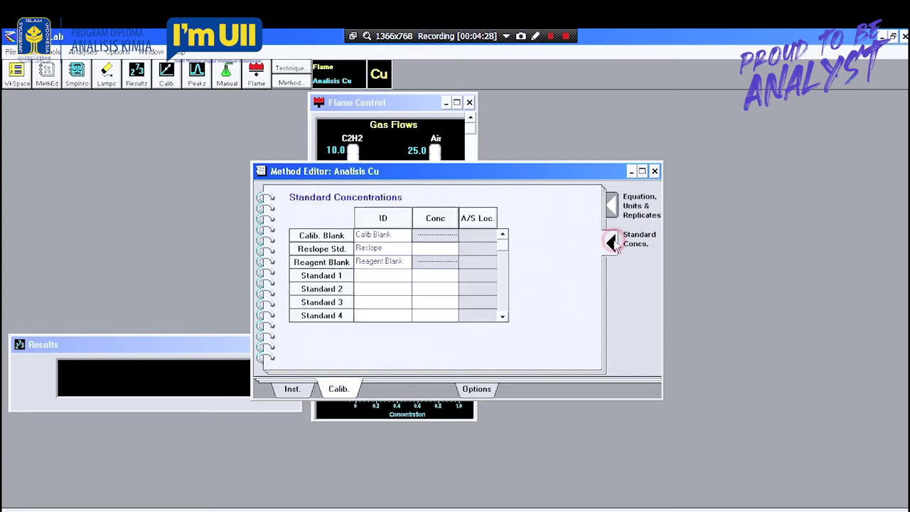
left_click(395, 276)
type("Std 1")
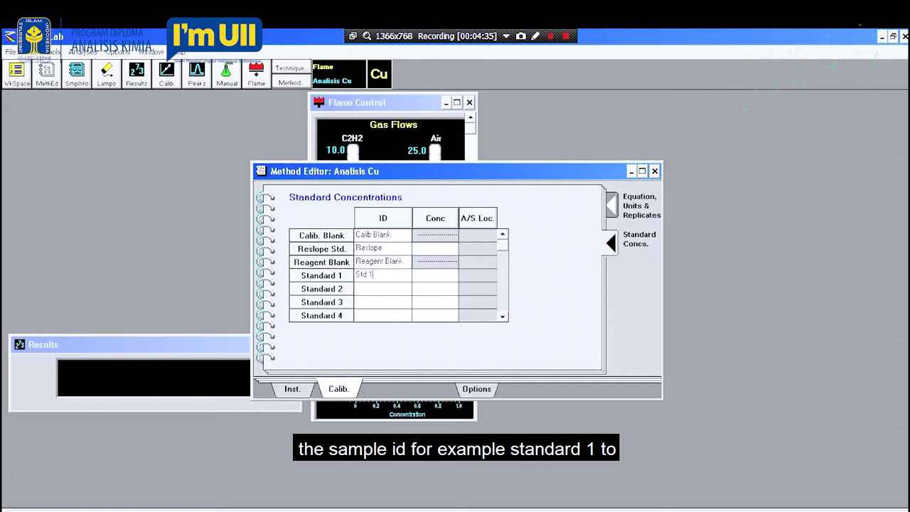
key("Return")
type("Std 2")
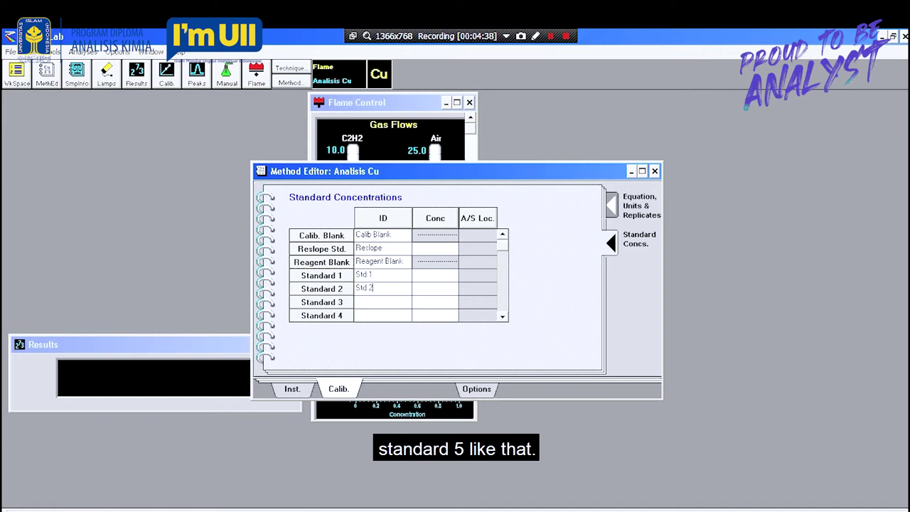
key("Return")
type("StdStd 4")
key("Return")
type("Std 5")
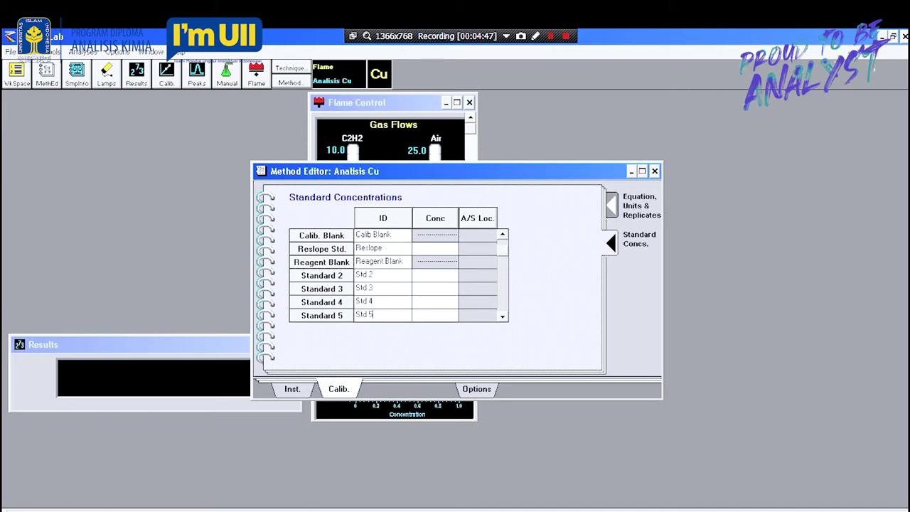
Enter the concentrations 0, 2.5, 5, 7.5 and 10 for Standards 1 to 5, and close the Method Editor
left_click(441, 315)
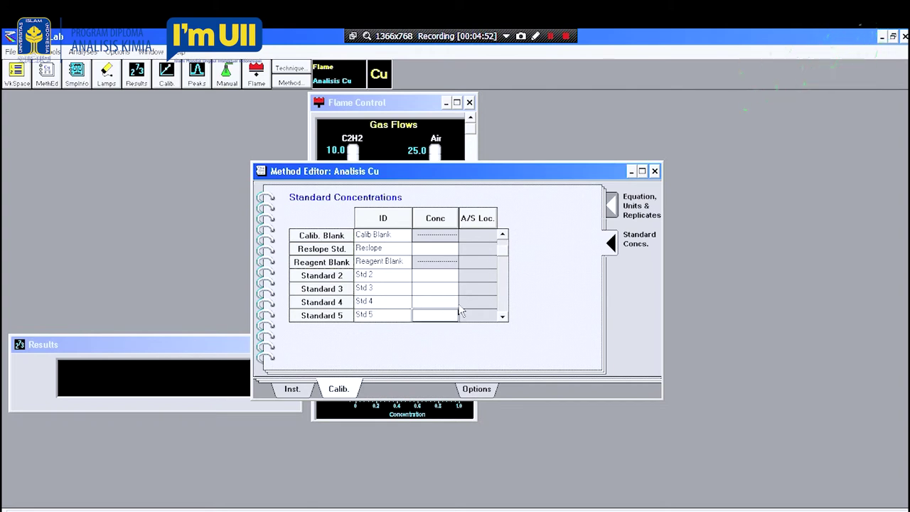
type("10")
key("Up")
type("7.5")
key("Up")
type("5")
key("Up")
type("2.5")
key("Up")
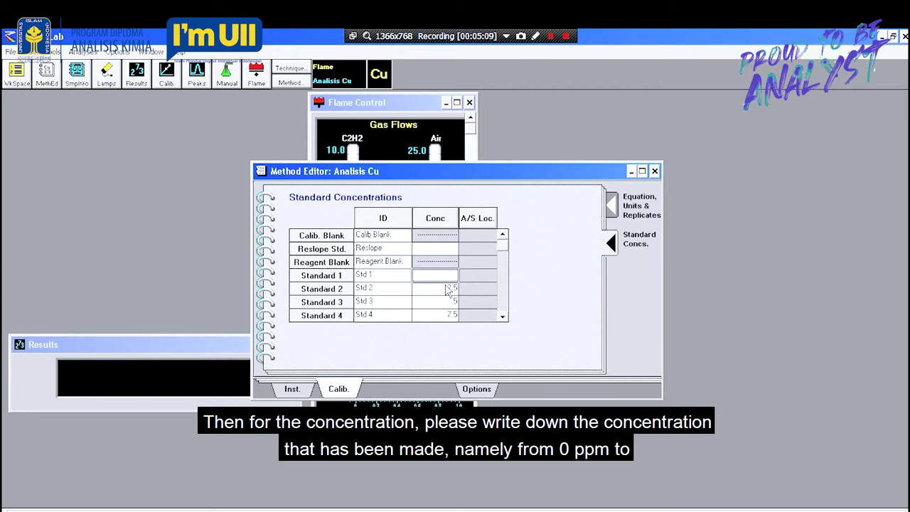
type("0")
left_click(443, 290)
key("Up")
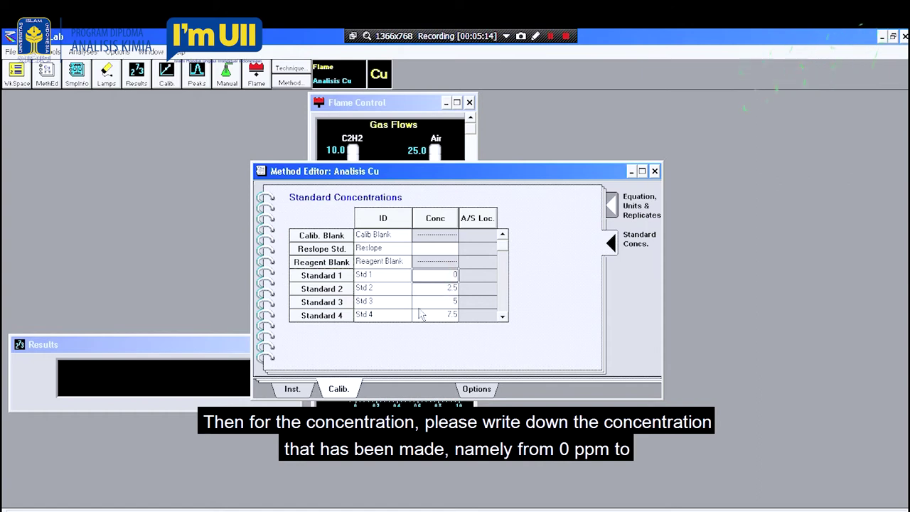
left_click(655, 171)
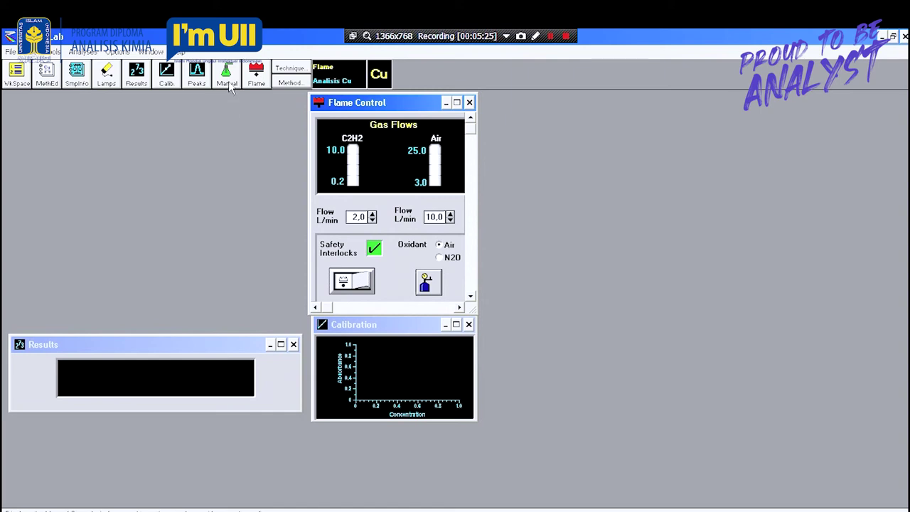
Save the edited method under the name Analisis Cu and close the Method Editor
left_click(45, 78)
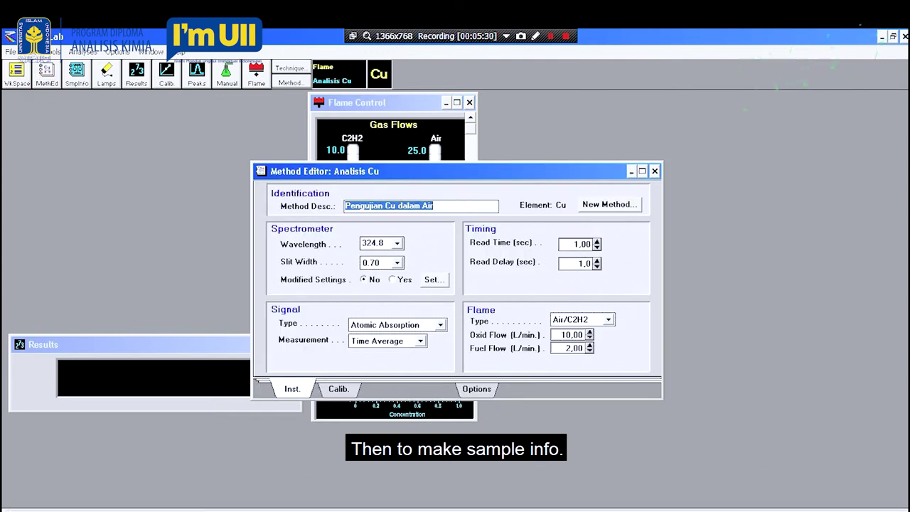
left_click(11, 52)
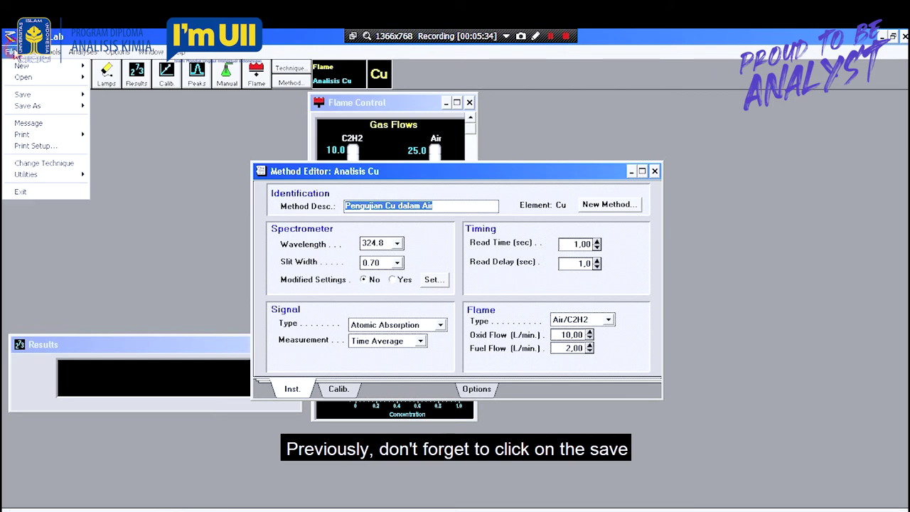
mouse_move(32, 107)
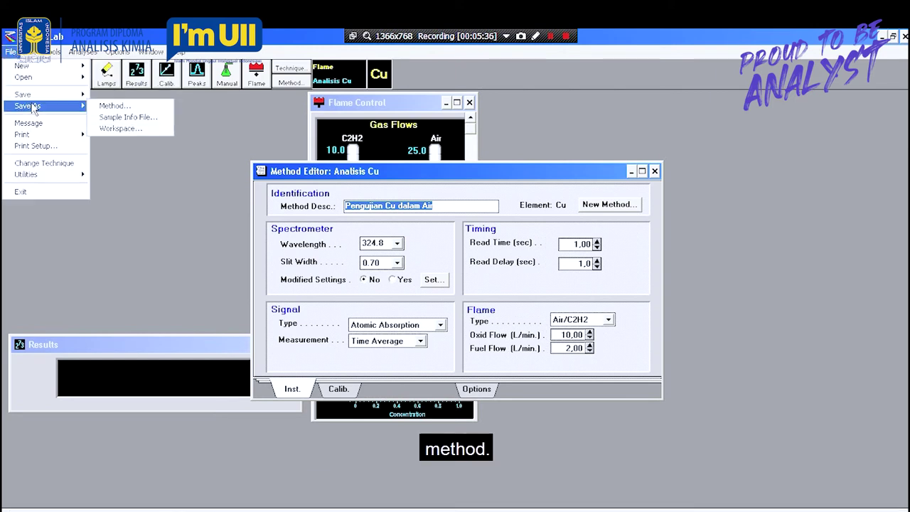
left_click(128, 107)
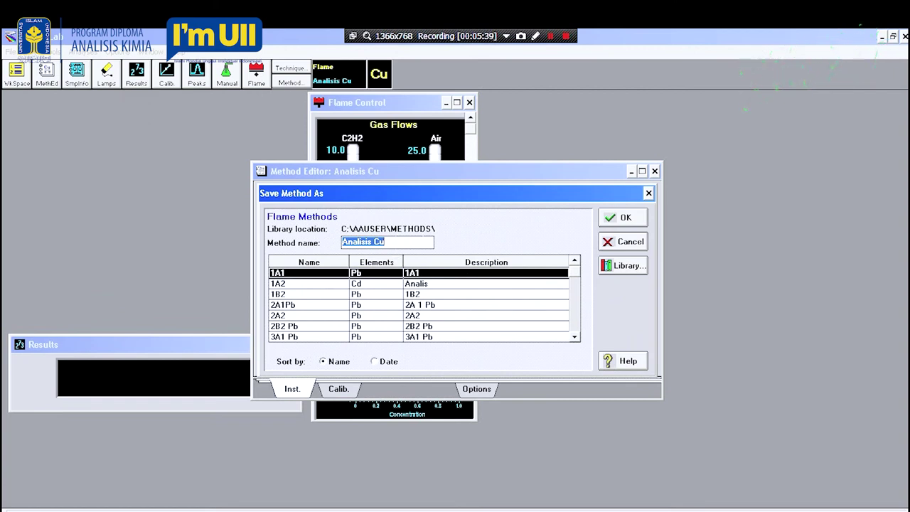
left_click(624, 218)
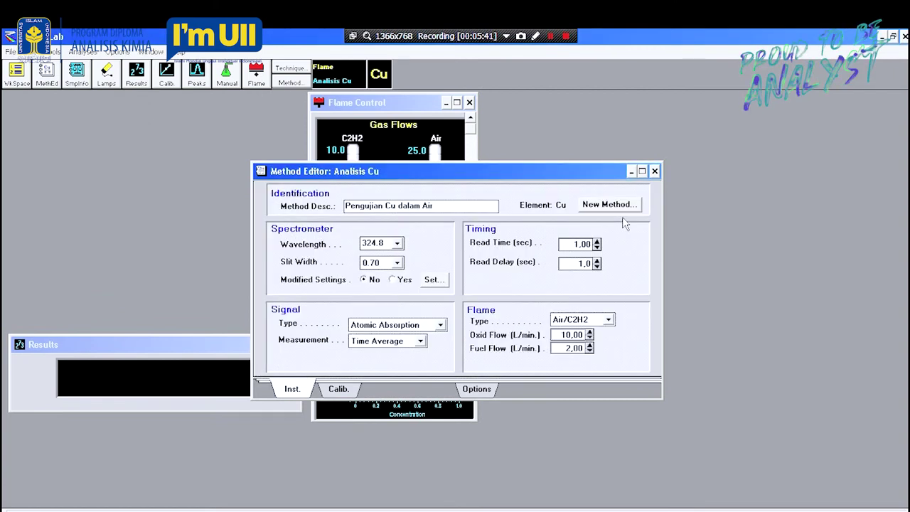
left_click(654, 171)
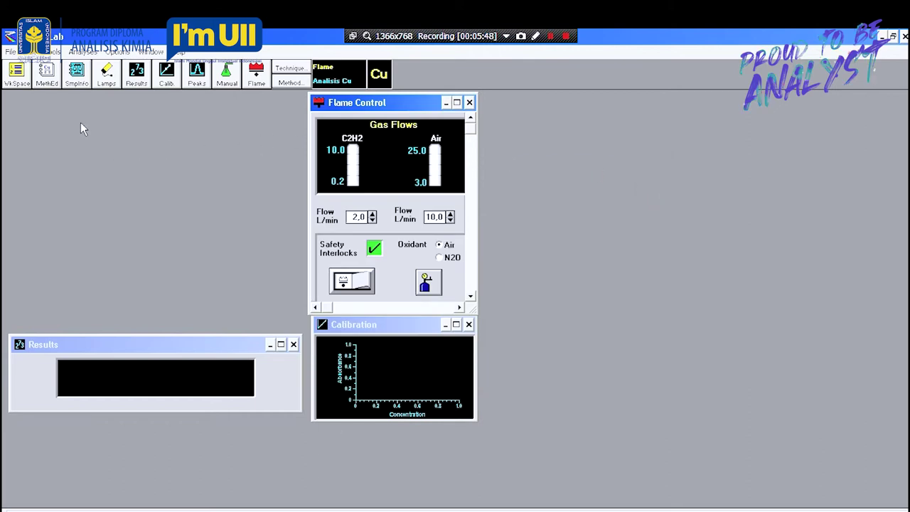
Open the Sample Information Editor and enter the description Pengujian Cu dalam Air
left_click(81, 83)
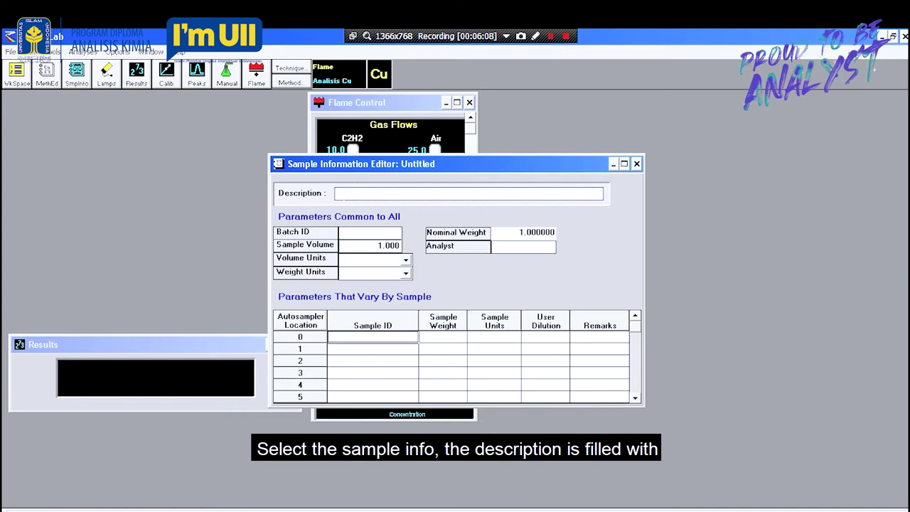
left_click(338, 194)
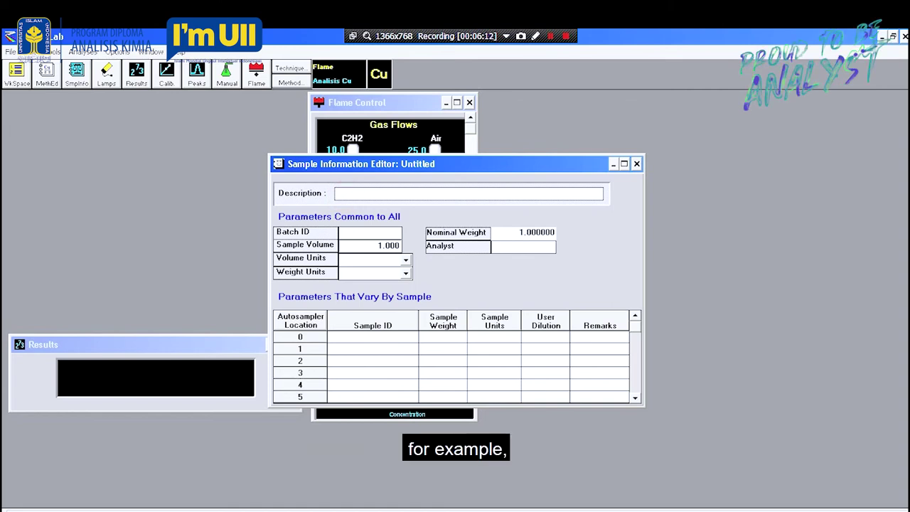
type("Pengu")
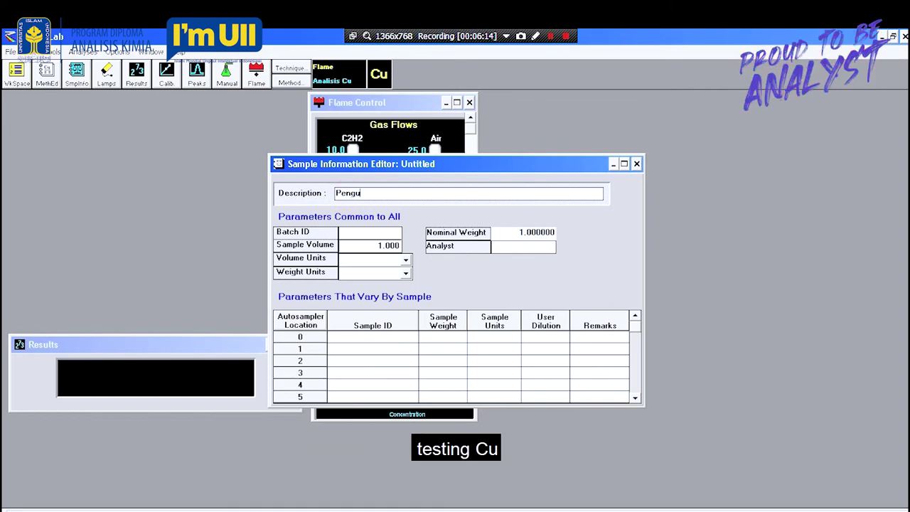
type("jian Cu dalam Air")
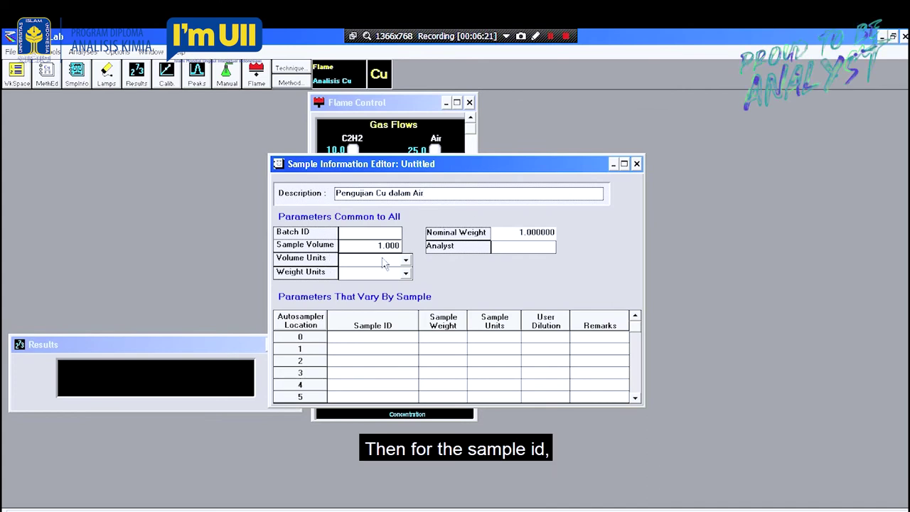
Enter the sample IDs Sampel 1, Sampel 2 and Sampel 3 for autosampler locations 0 to 2
left_click(364, 341)
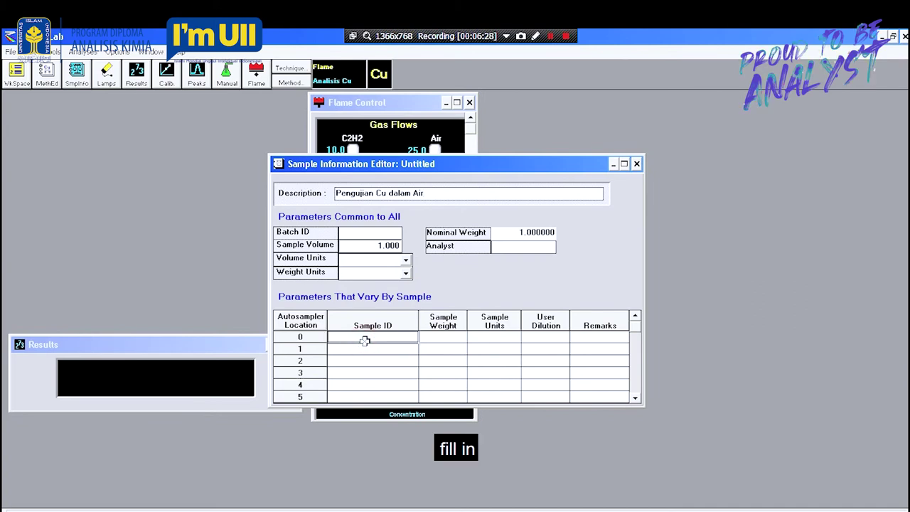
type("Sampel 1")
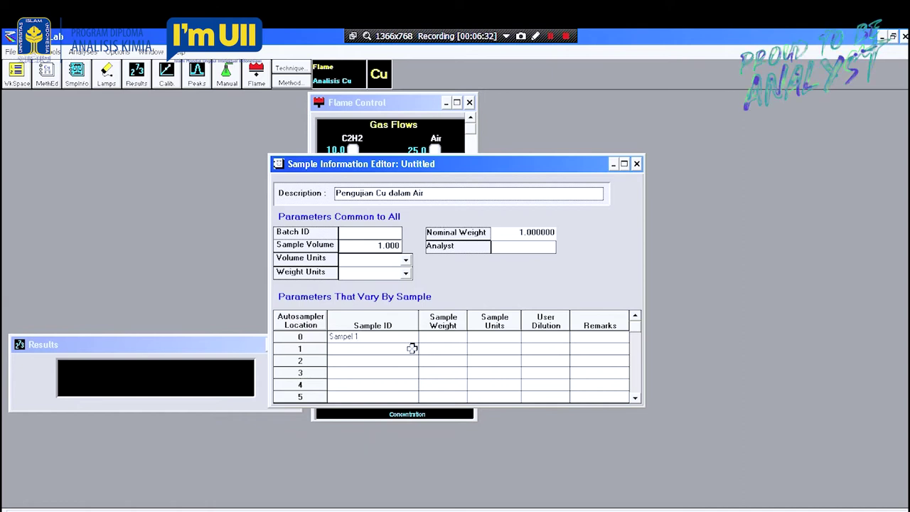
left_click(390, 348)
type("Sampel 2")
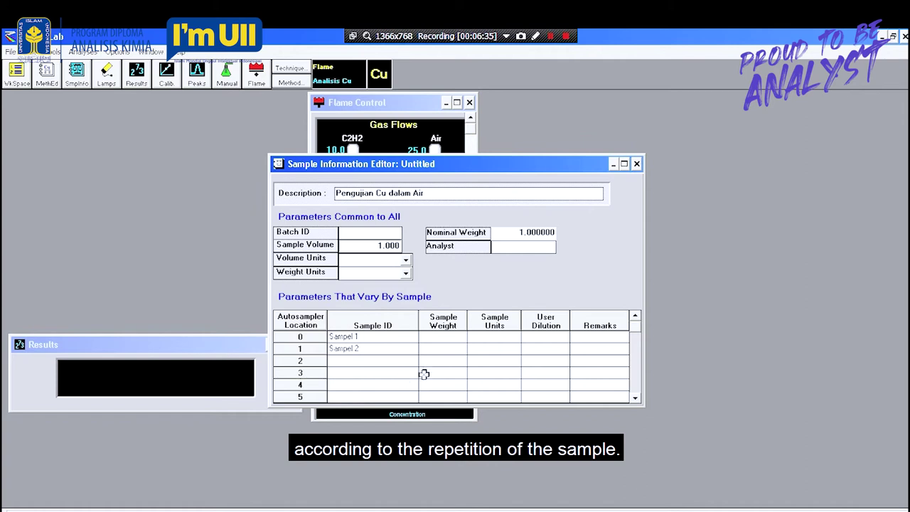
double_click(398, 361)
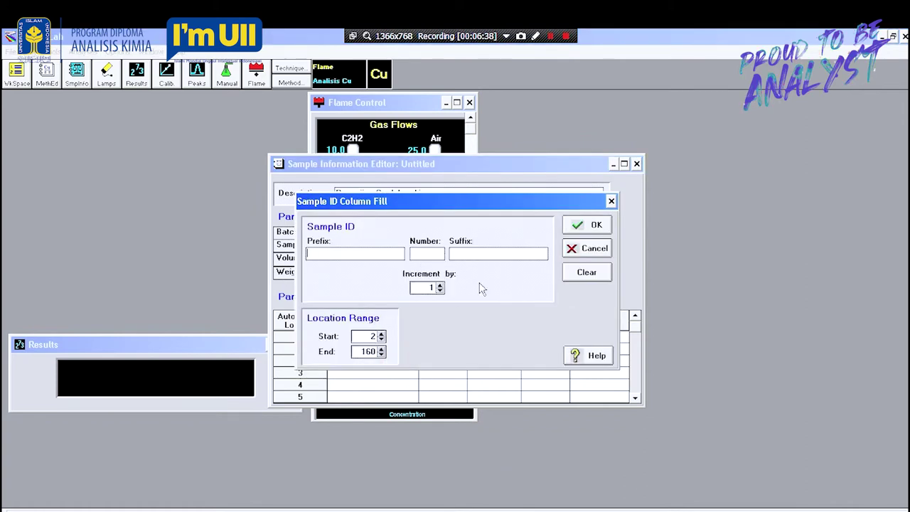
left_click(604, 249)
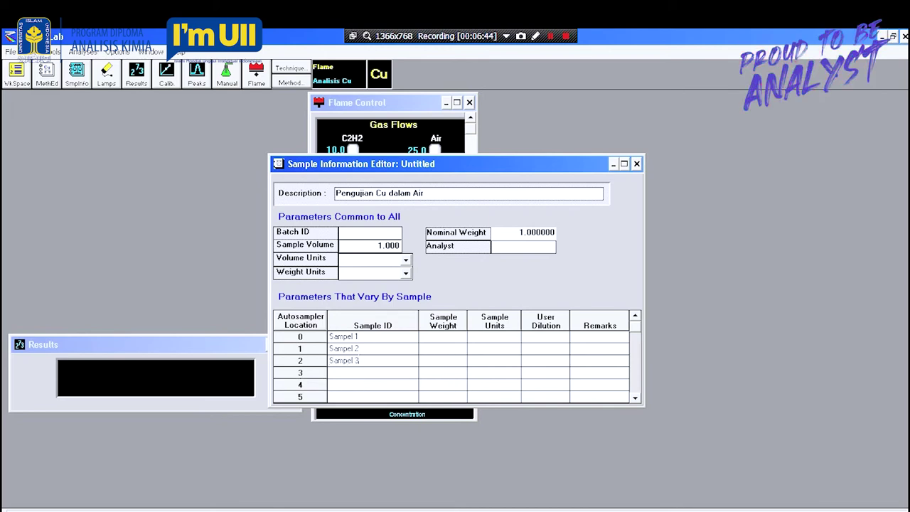
Enter the sample IDs Spike 1 and Spike 2 for autosampler locations 3 and 4
left_click(359, 374)
type("Spike 1")
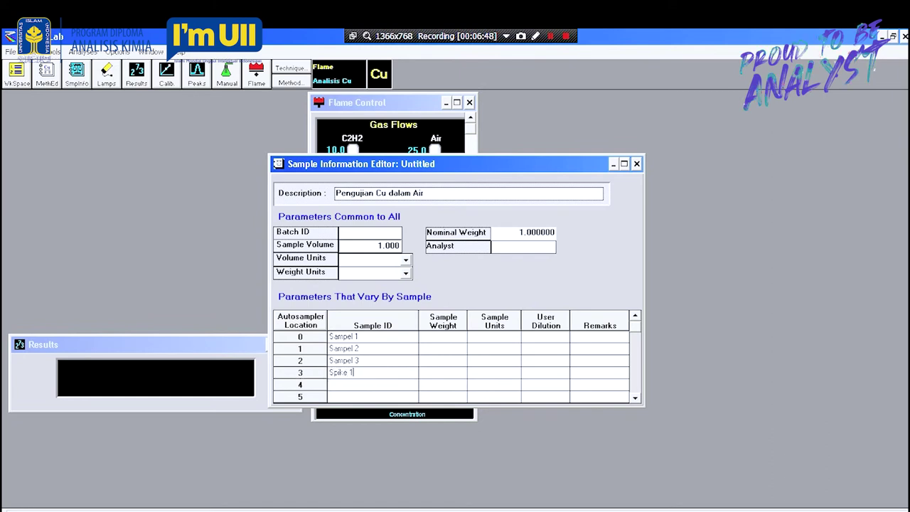
left_click(357, 384)
type("Spike ")
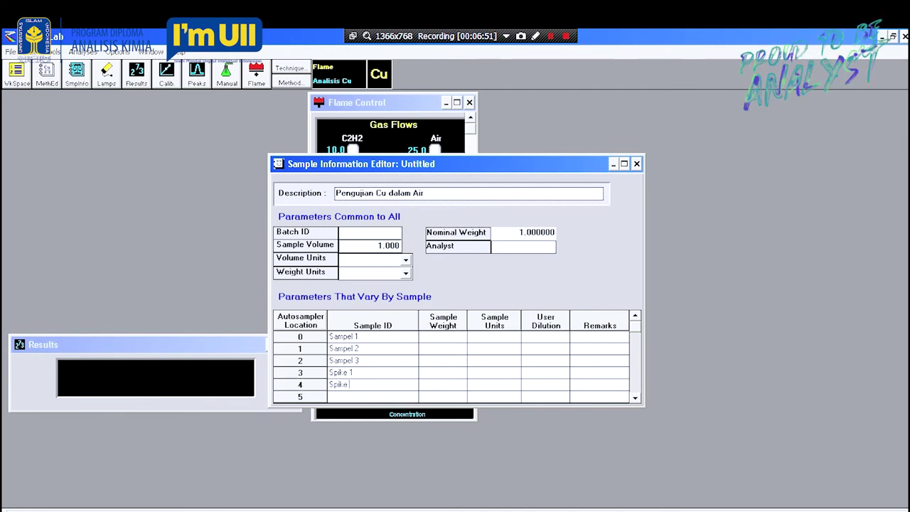
type("2")
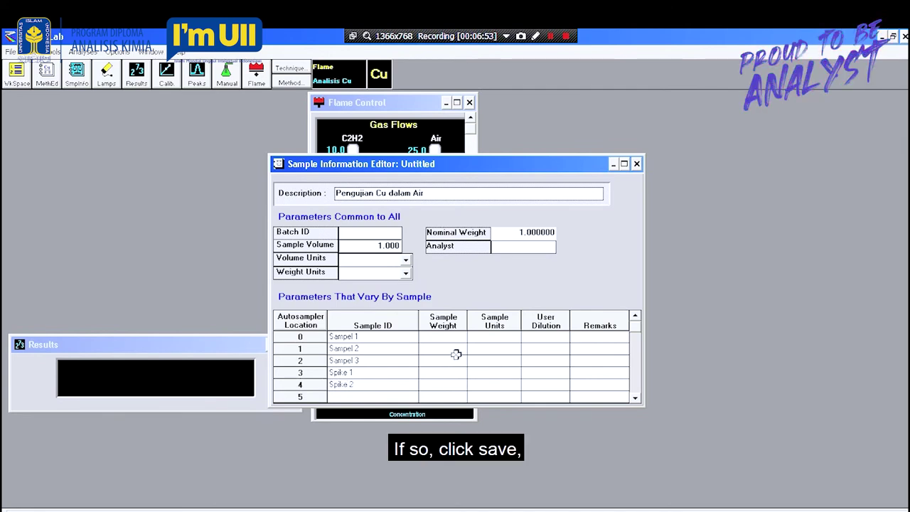
Try to save the sample information file under the name Analisis Cu
left_click(10, 52)
mouse_move(26, 95)
mouse_move(50, 108)
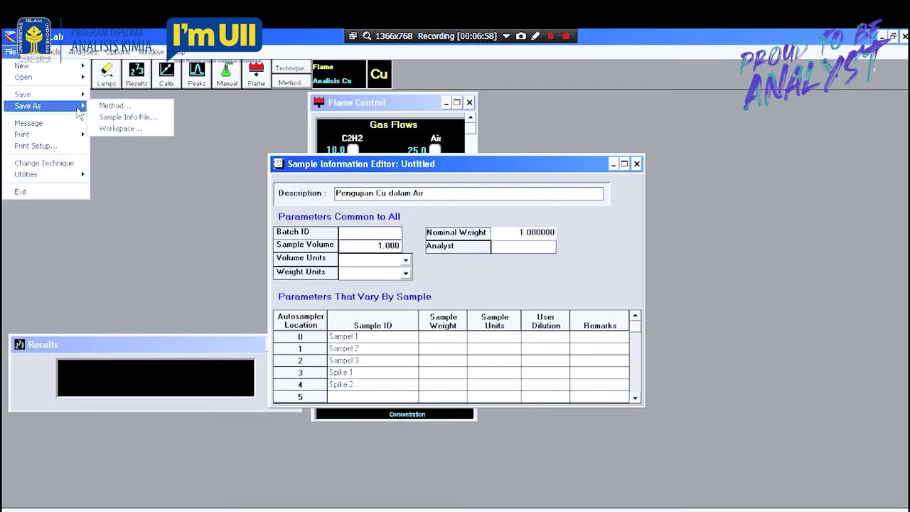
left_click(124, 118)
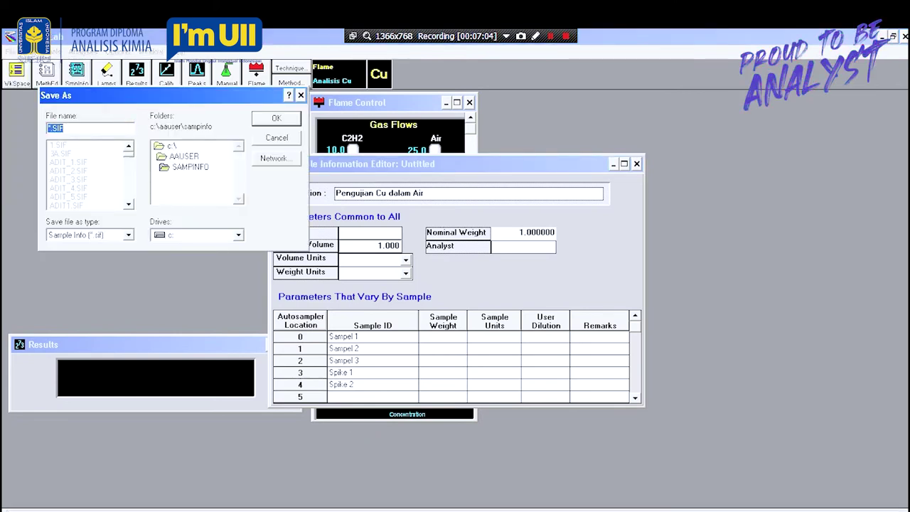
type("Anal")
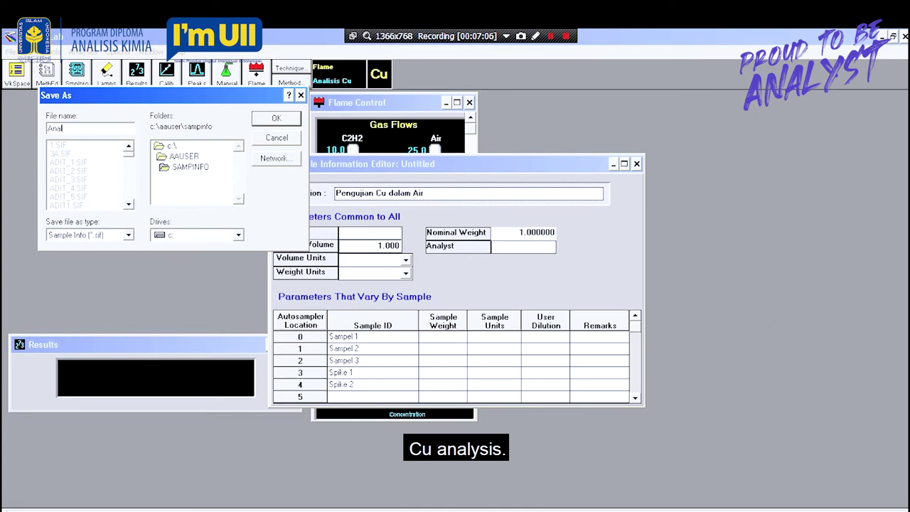
type("isis Cu")
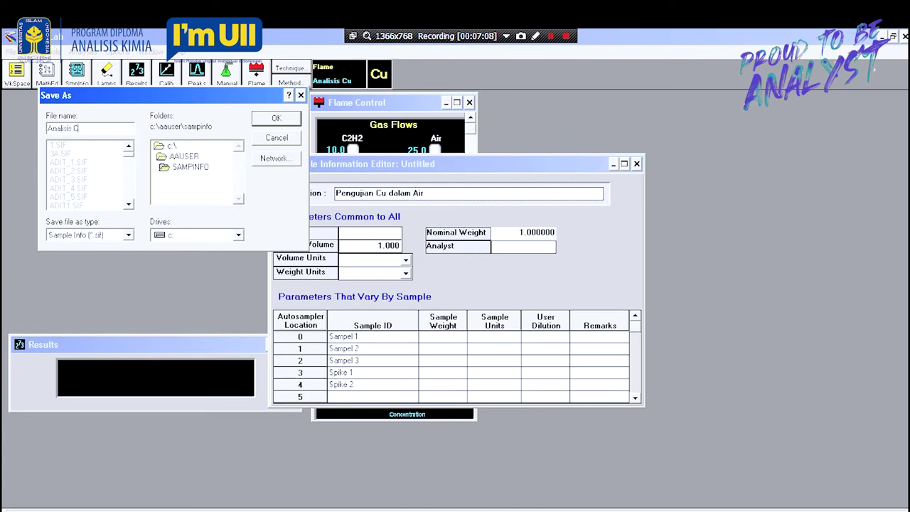
left_click(265, 122)
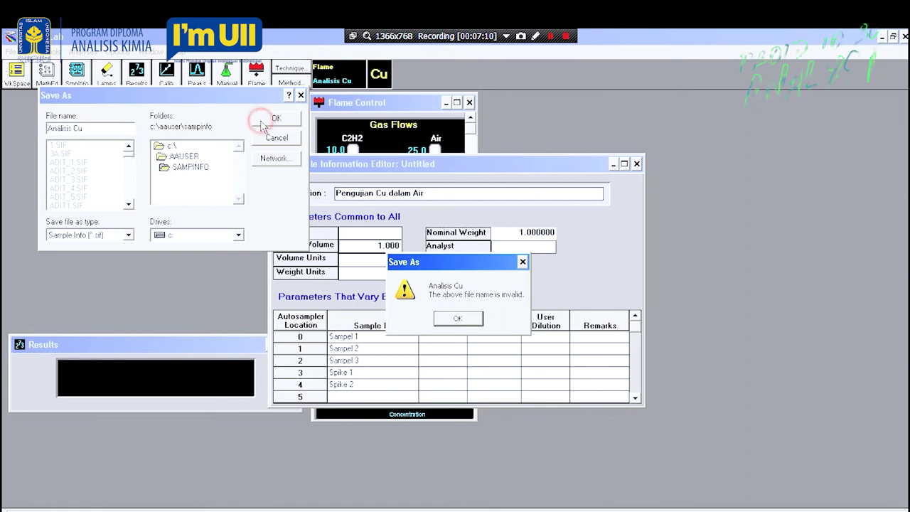
left_click(462, 319)
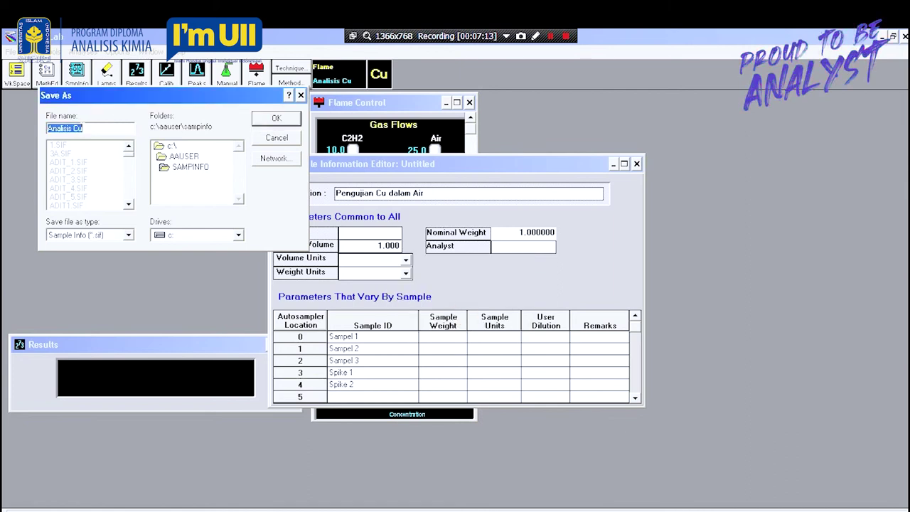
Save the sample information file as Cu-1 and close the Sample Information Editor
type("Cu")
left_click(71, 129)
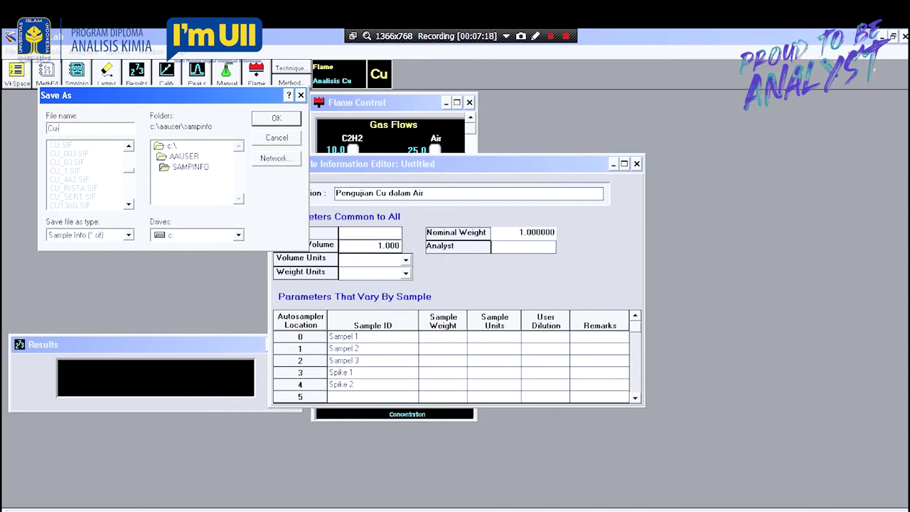
left_click(270, 118)
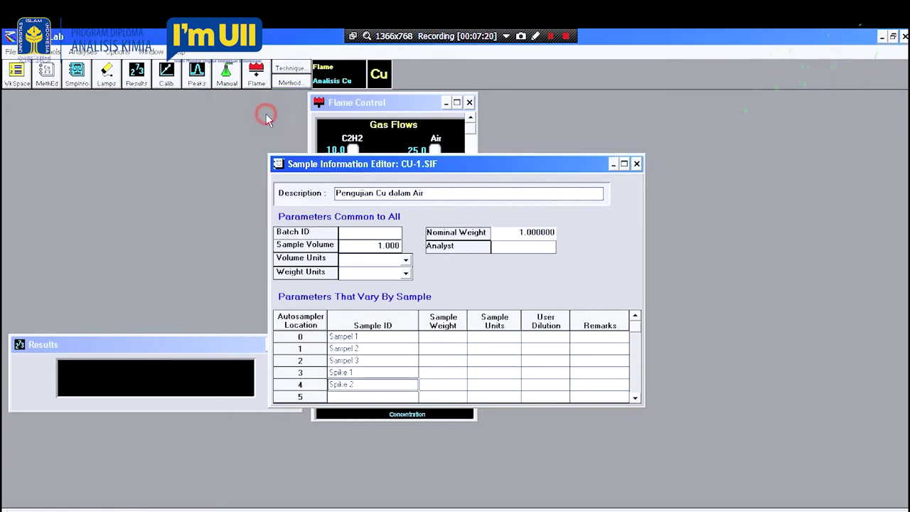
left_click(636, 164)
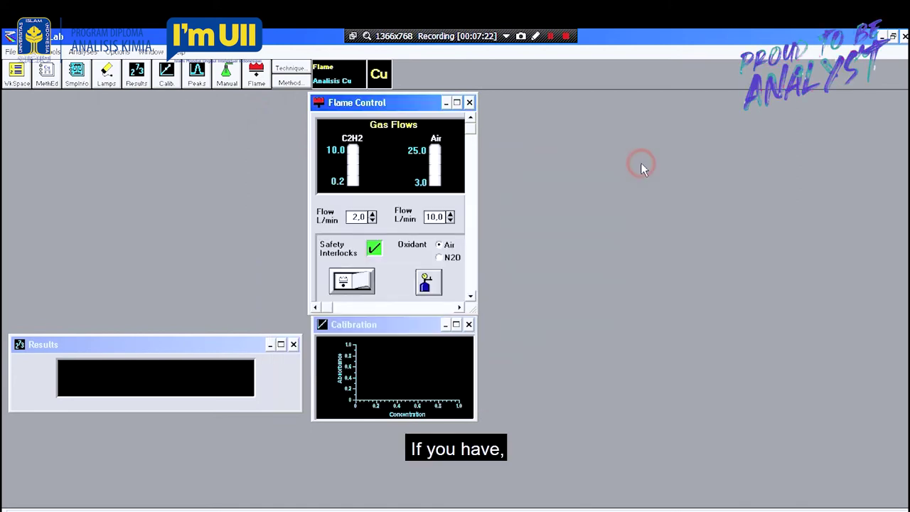
Open Manual Analysis and set the results data set name to Cu-1
left_click(227, 78)
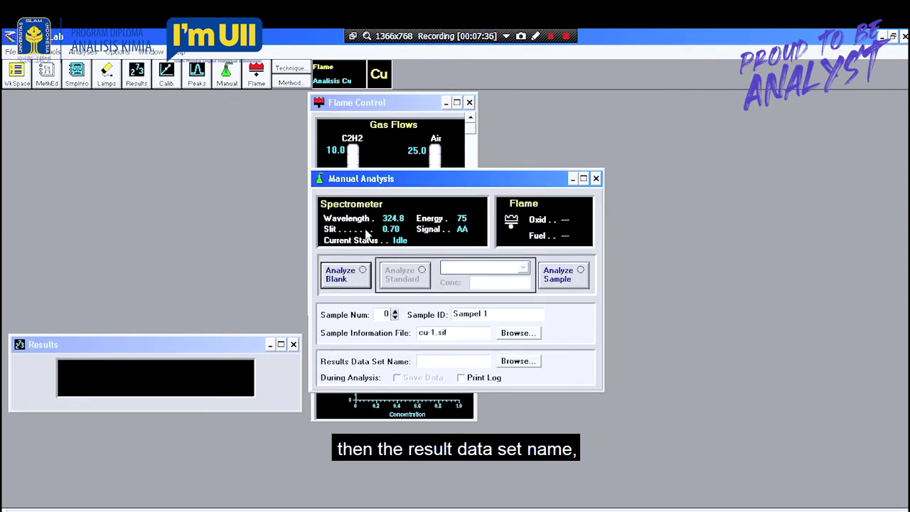
left_click(457, 361)
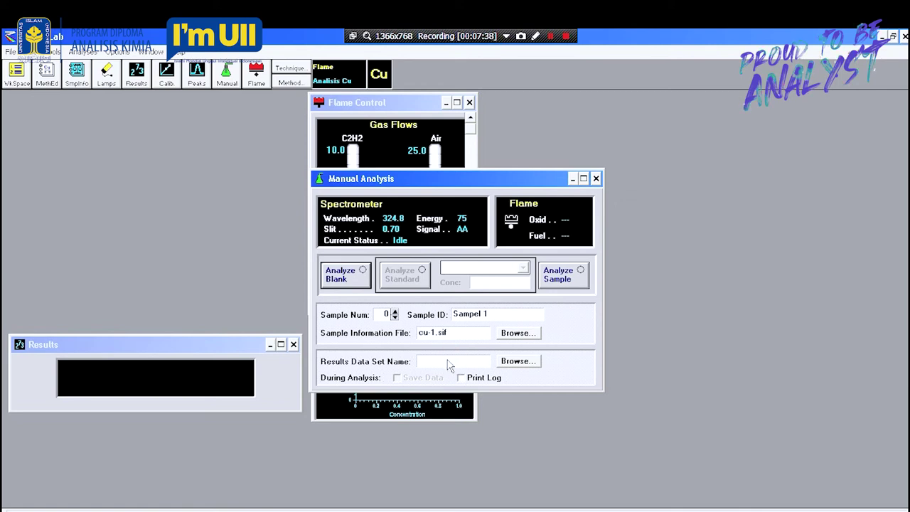
left_click(455, 363)
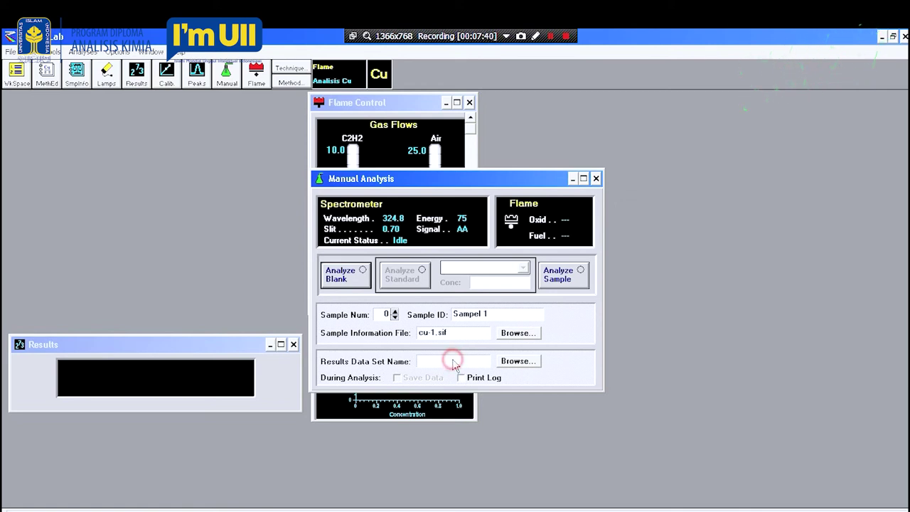
left_click(530, 361)
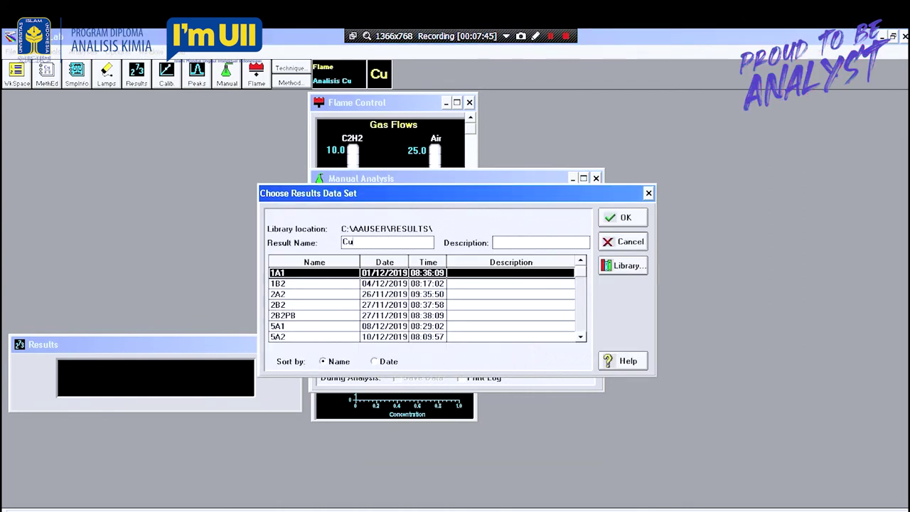
type("Cu-")
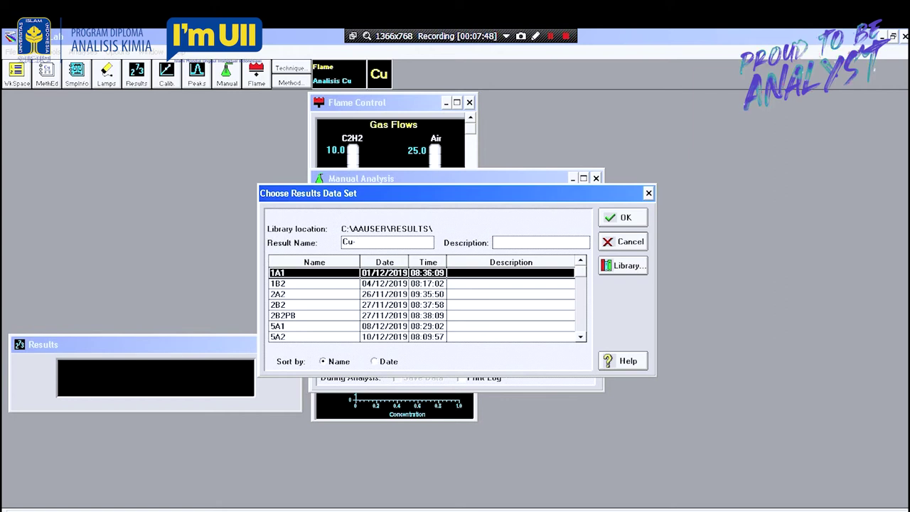
type("1")
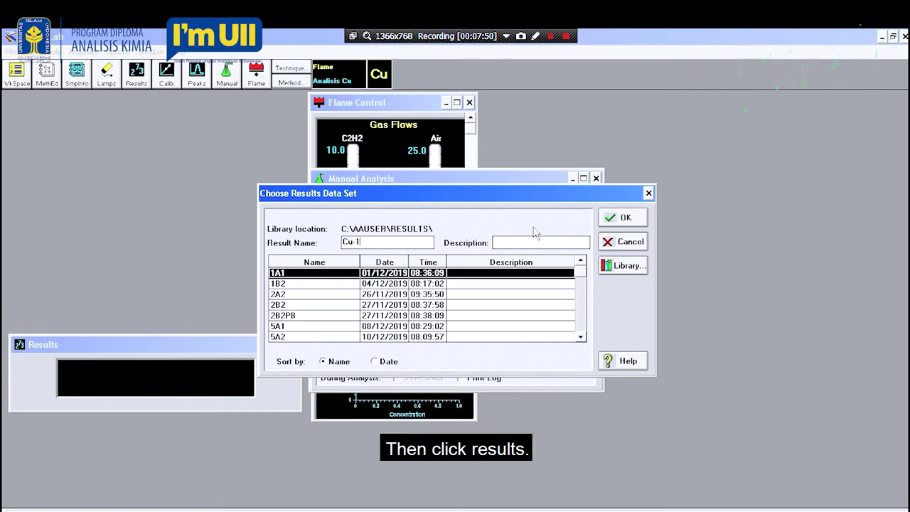
left_click(622, 219)
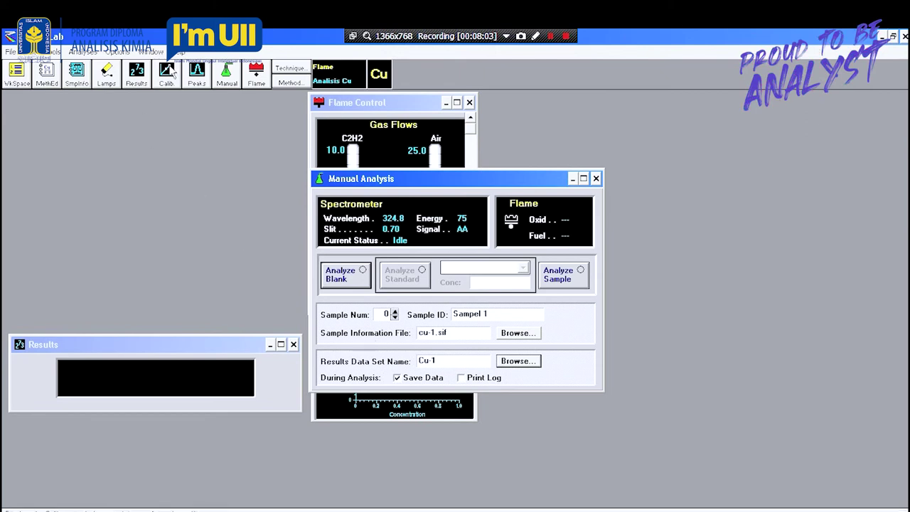
Bring the flame controls to the front and tile the Flame Control, Manual Analysis, Results and Calibration windows across the workspace
left_click(254, 80)
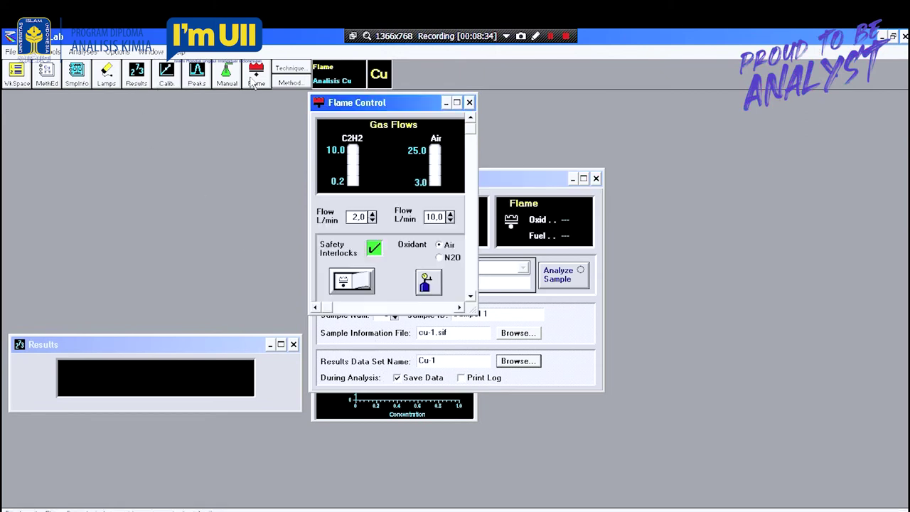
left_click(150, 52)
left_click(160, 77)
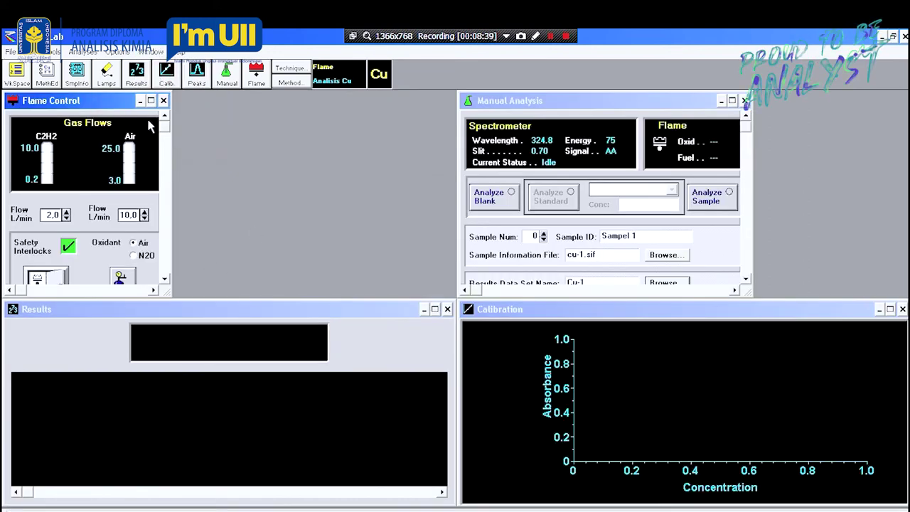
left_click(150, 52)
left_click(165, 78)
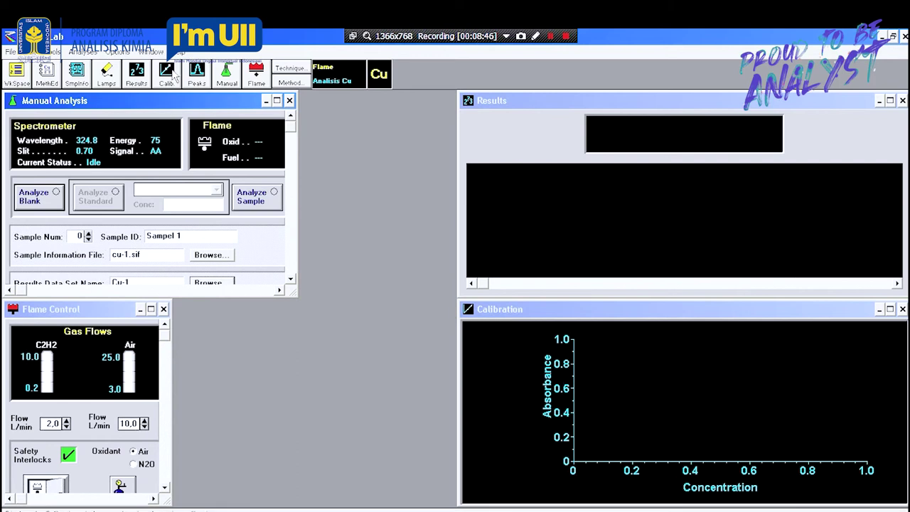
Place the Flame Control window directly beside Manual Analysis, level with Results, and lengthen both windows downward to show all their controls
left_click_drag(175, 102, 331, 101)
left_click(94, 311)
left_click_drag(94, 313, 90, 105)
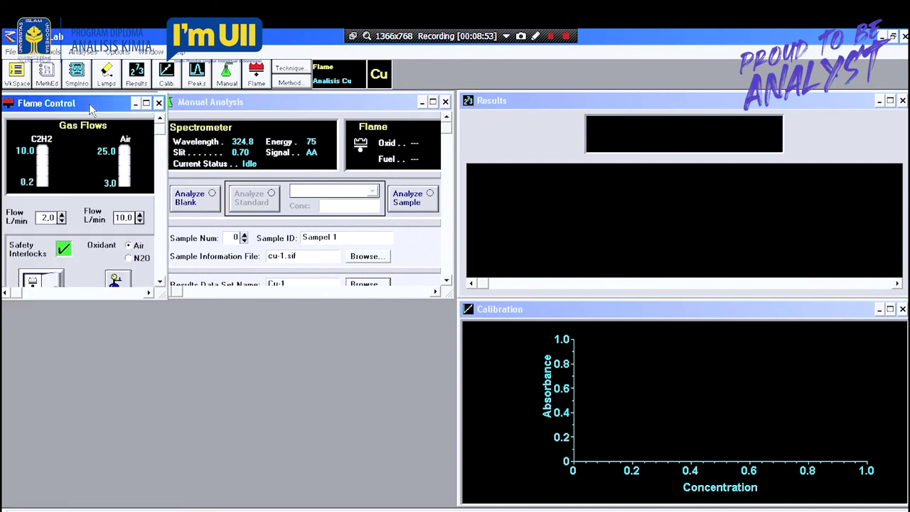
left_click_drag(223, 105, 231, 114)
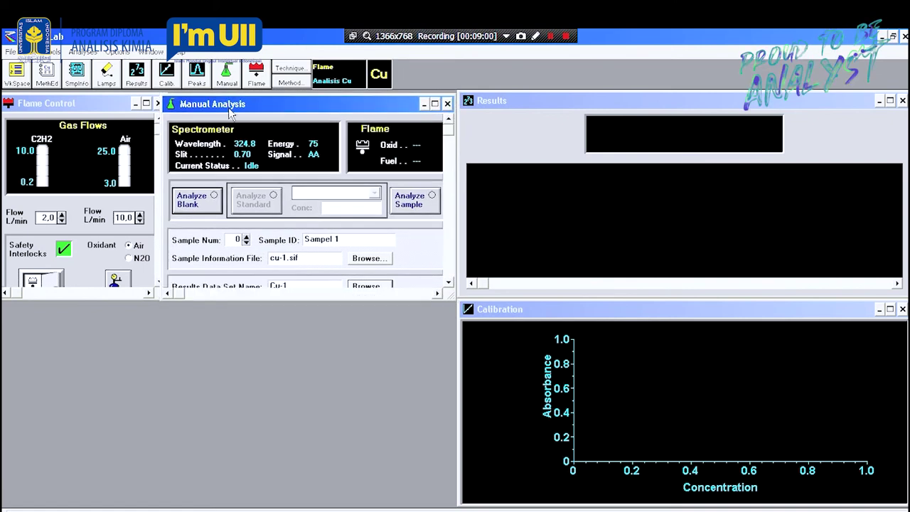
left_click_drag(102, 299, 98, 347)
left_click_drag(238, 301, 240, 352)
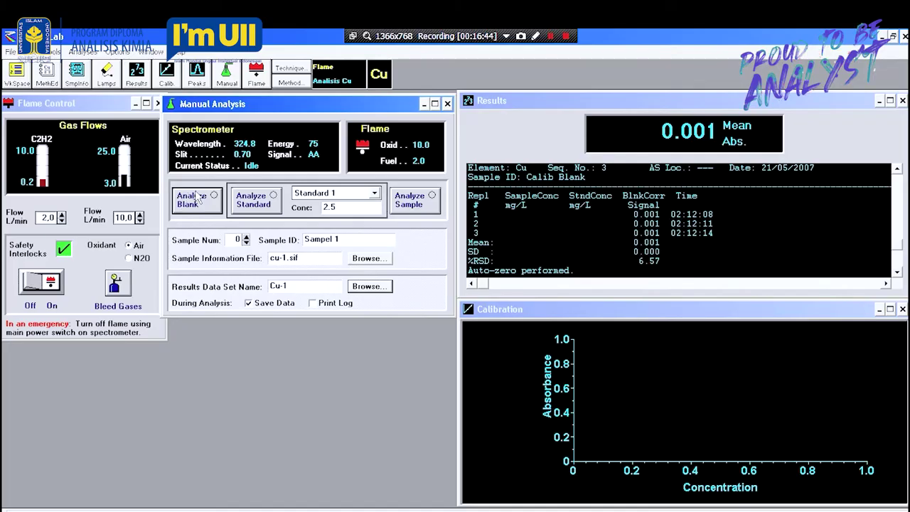
Analyze the calibration blank and start the analysis of Standard 1 with concentration 2.5
left_click(199, 199)
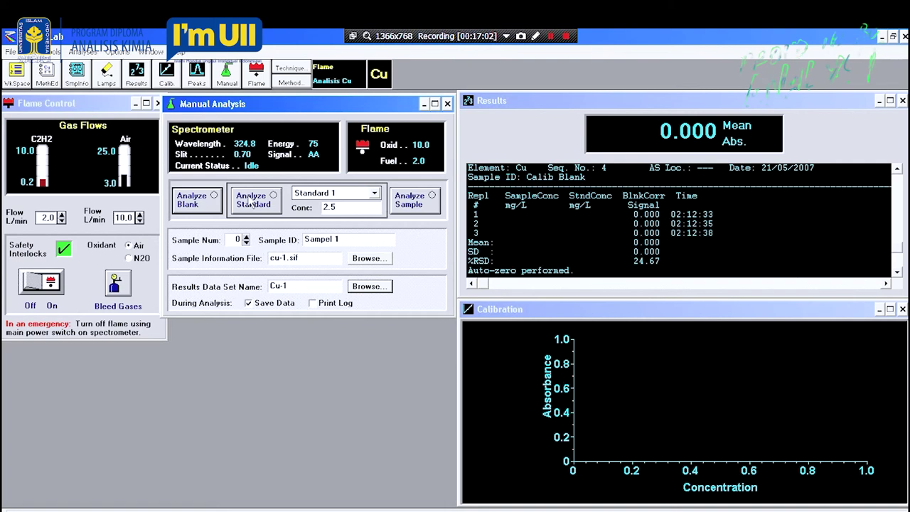
left_click(251, 201)
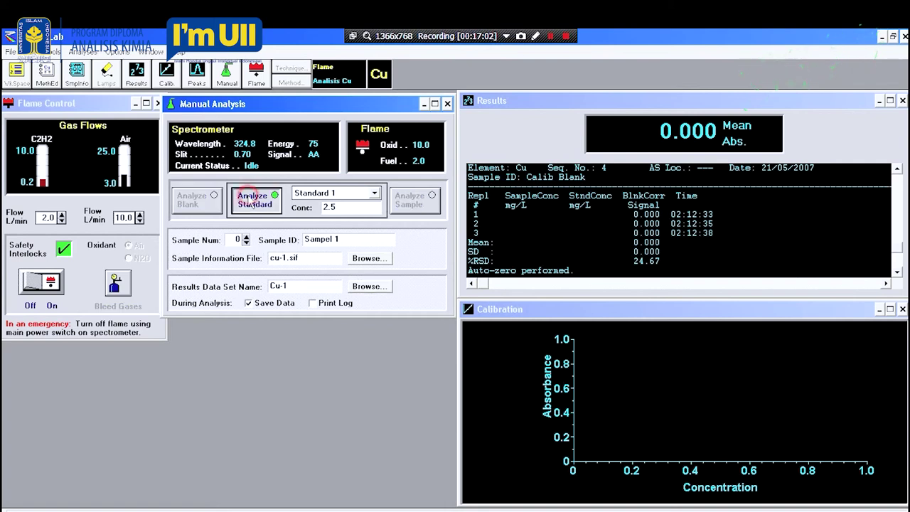